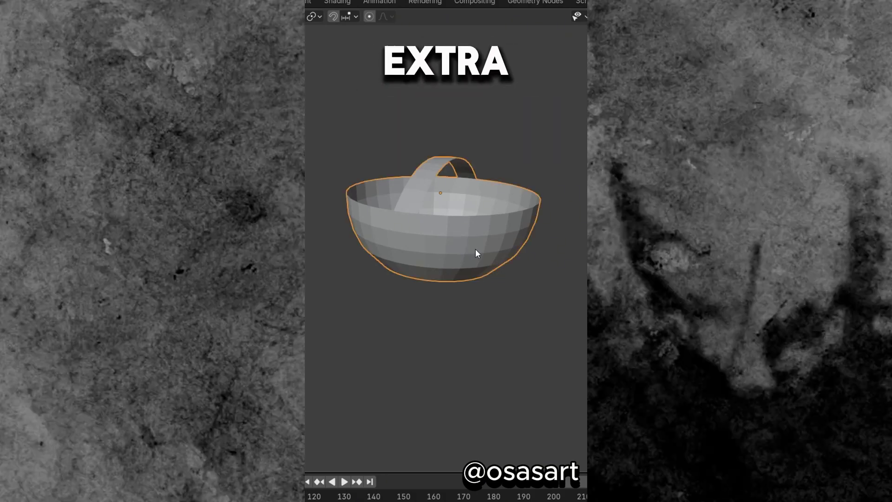
- Wrap the basket and its handle in a woven Celtic Links knot from Curve > Knots
key("shift+a")
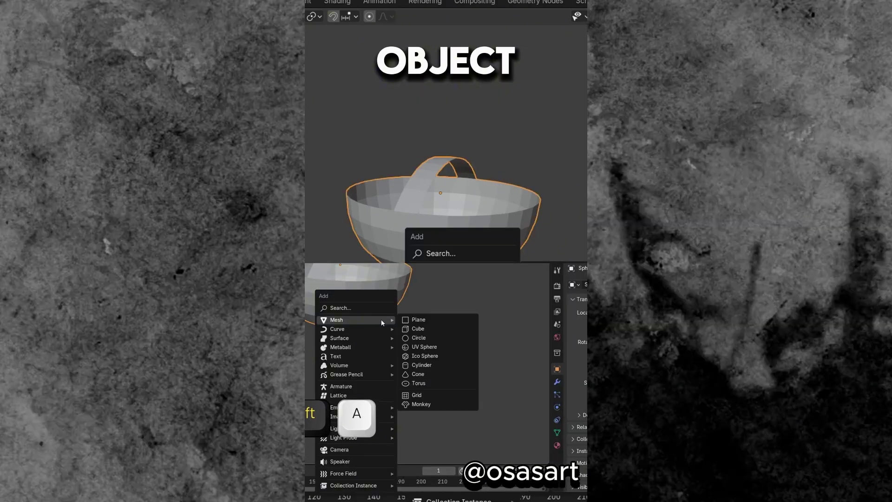
mouse_move(378, 328)
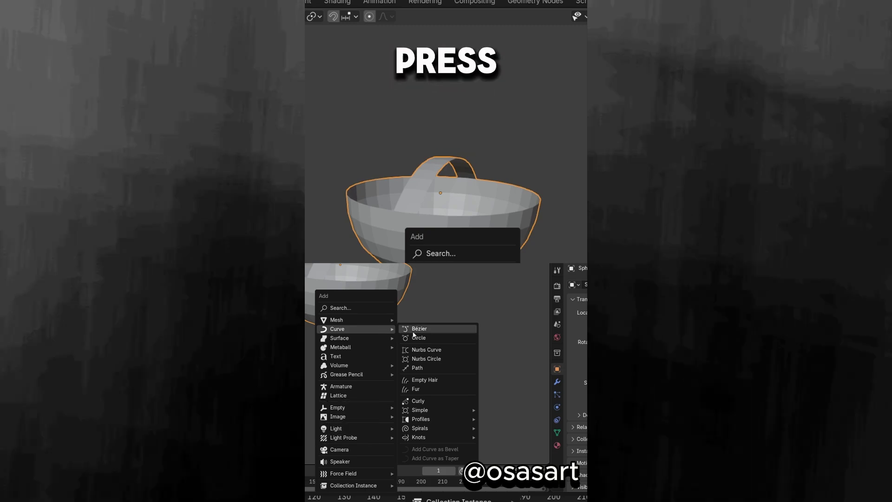
mouse_move(419, 437)
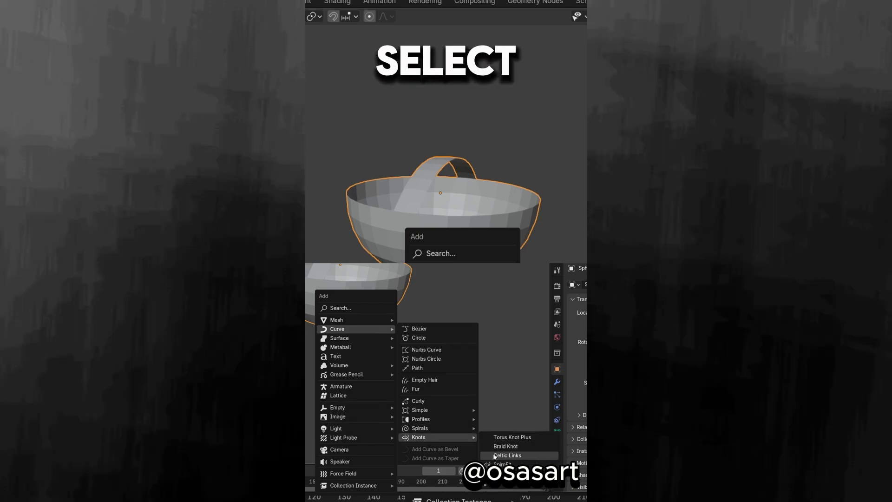
left_click(506, 456)
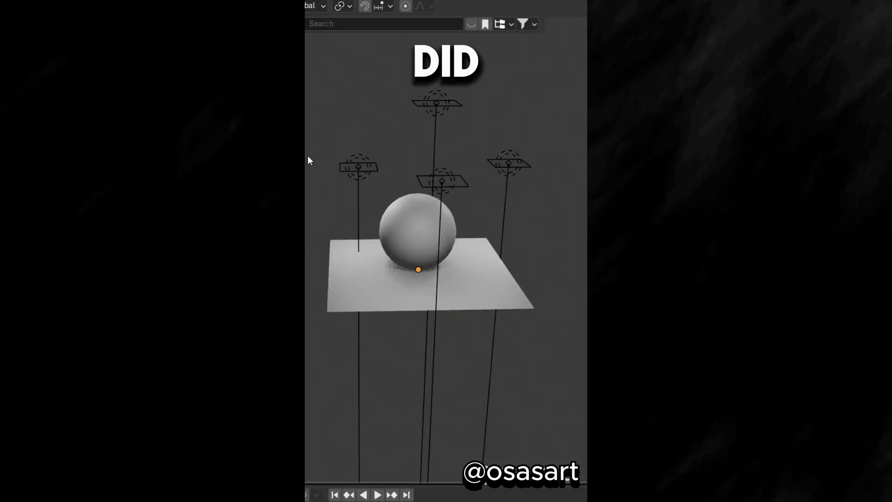
- Select all four lights and track them to the sphere with Shift+T
left_click(358, 166)
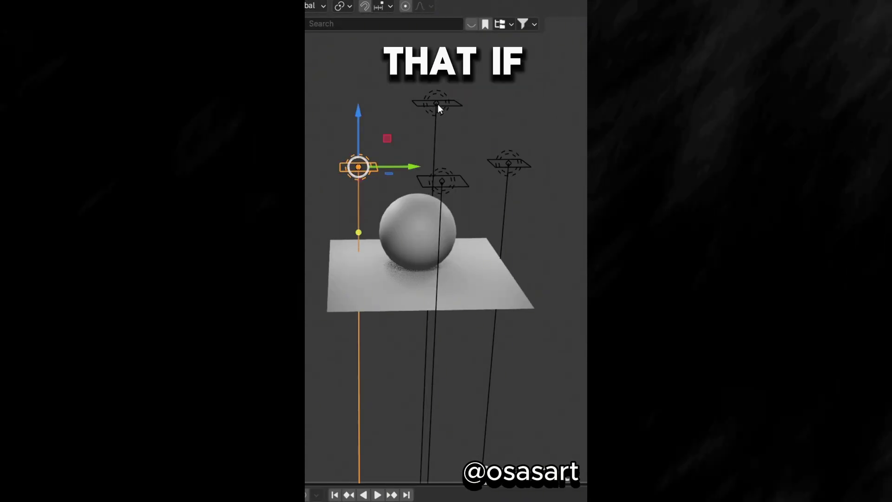
left_click(436, 104, "shift")
left_click(442, 180, "shift")
left_click(509, 163, "shift")
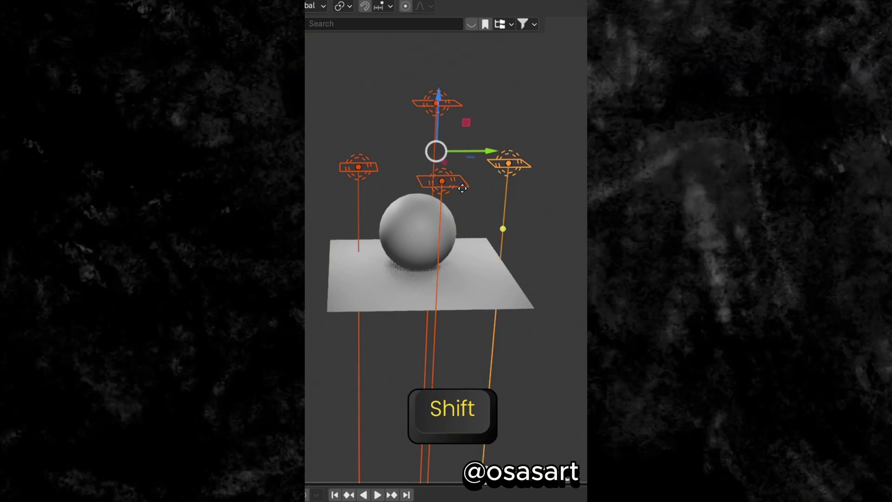
key("shift+t")
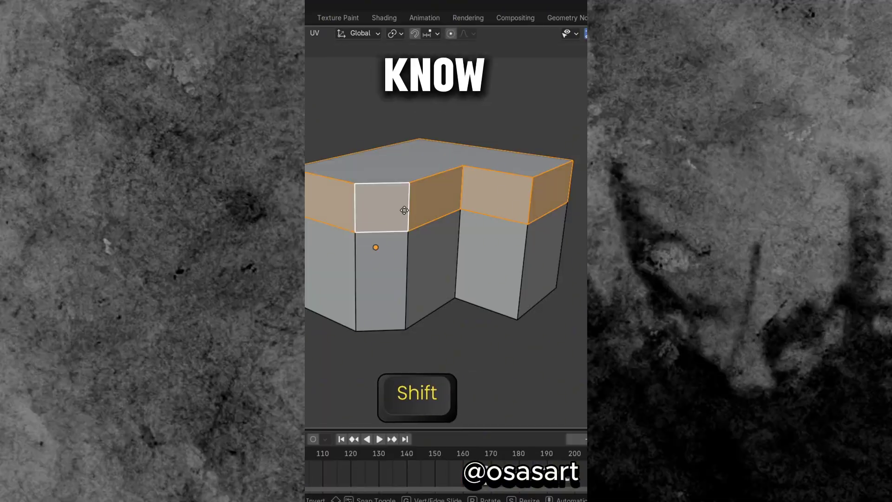
- Duplicate the wall's top ring of faces, raise it along Z, and separate it into its own object
key("shift+d")
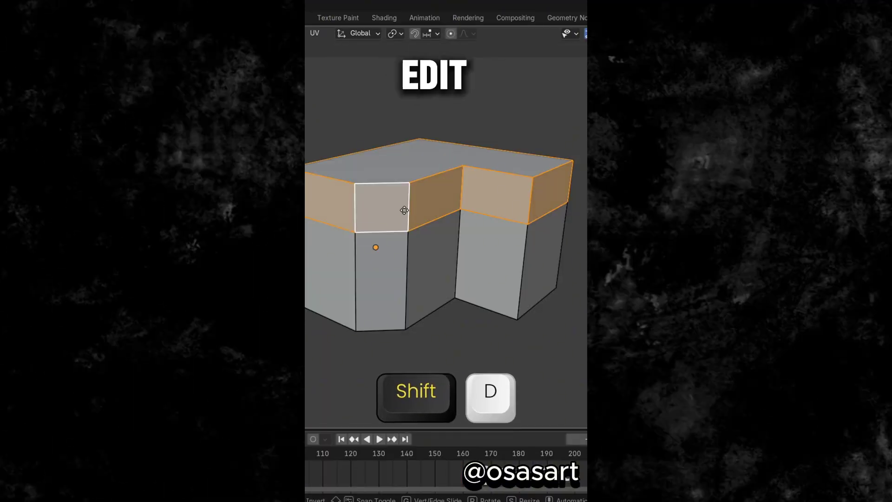
key("z")
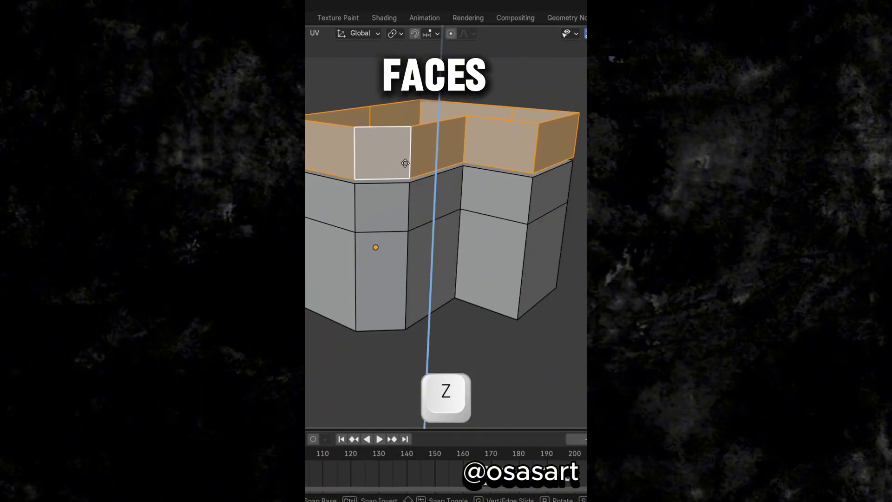
left_click(405, 163)
key("p")
left_click(422, 166)
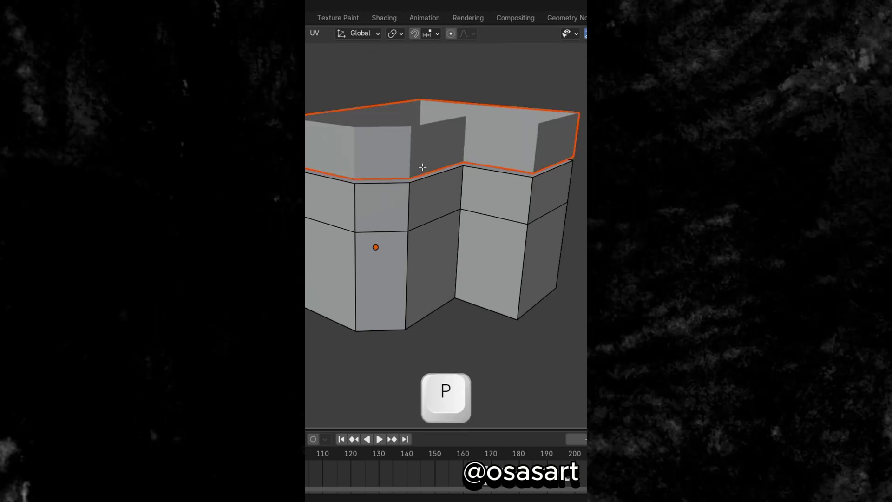
- Select the new ring object and add a Skin modifier to its mesh
key("Tab")
left_click(424, 142)
key("Tab")
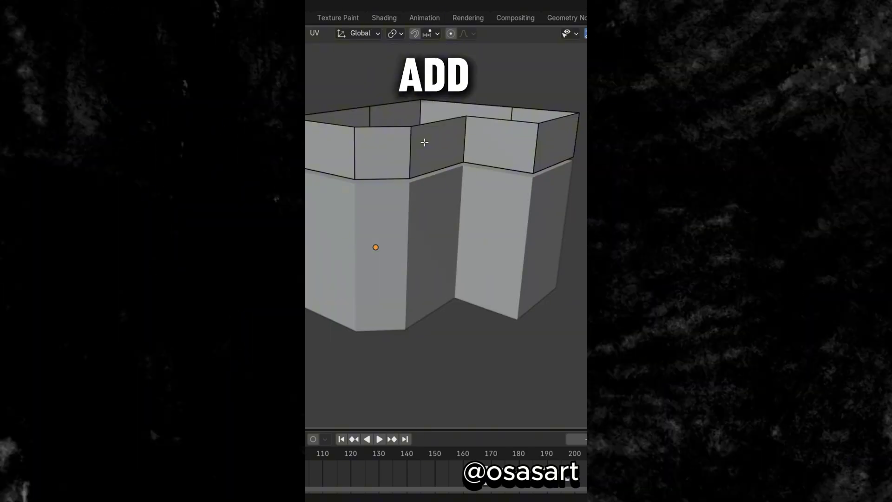
left_click(508, 225)
mouse_move(468, 229)
left_click(325, 370)
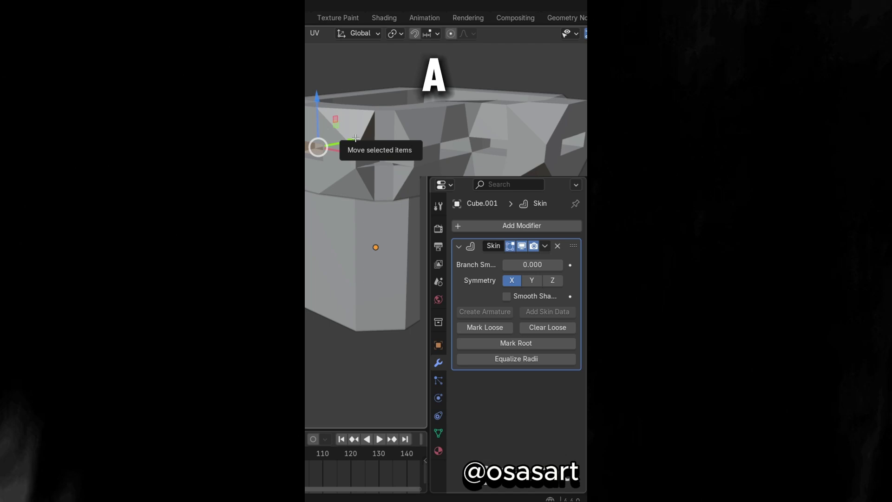
- Thin the skinned rail and loop-cut a second rail halfway up the posts
key("a")
key("ctrl+a")
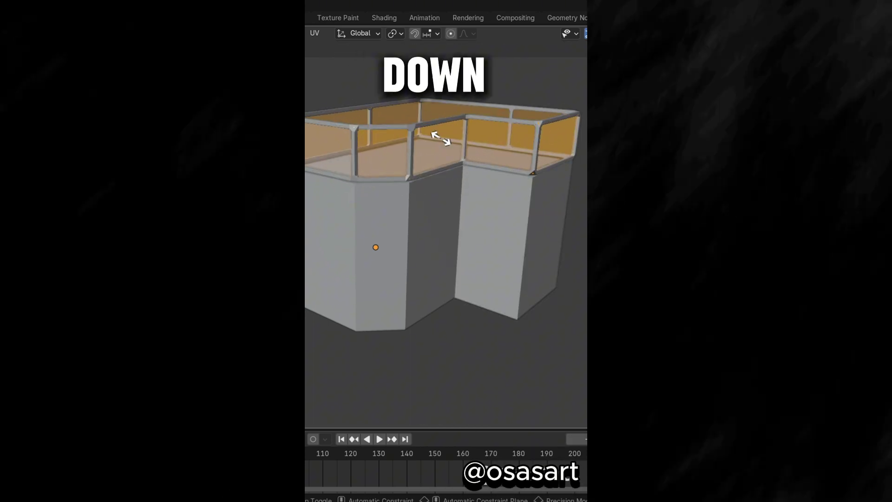
left_click(506, 126)
key("alt+a")
key("ctrl+r")
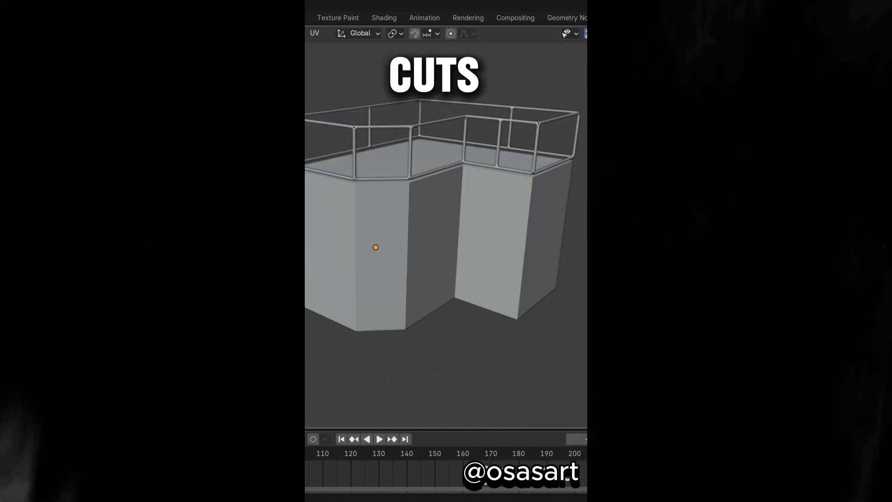
key("ctrl+r")
key("Return")
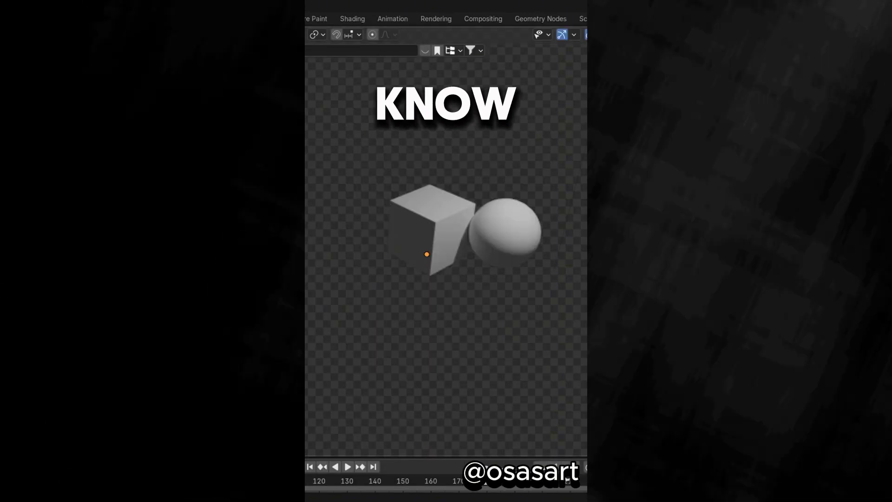
- Add a large scaled-up plane under the cube and enable Visibility > Mask > Shadow Catcher
key("shift+a")
key("s")
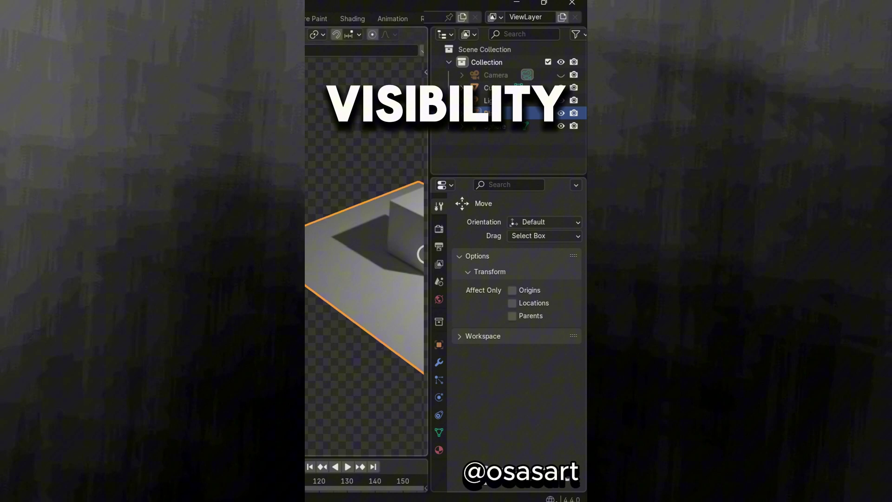
left_click(436, 346)
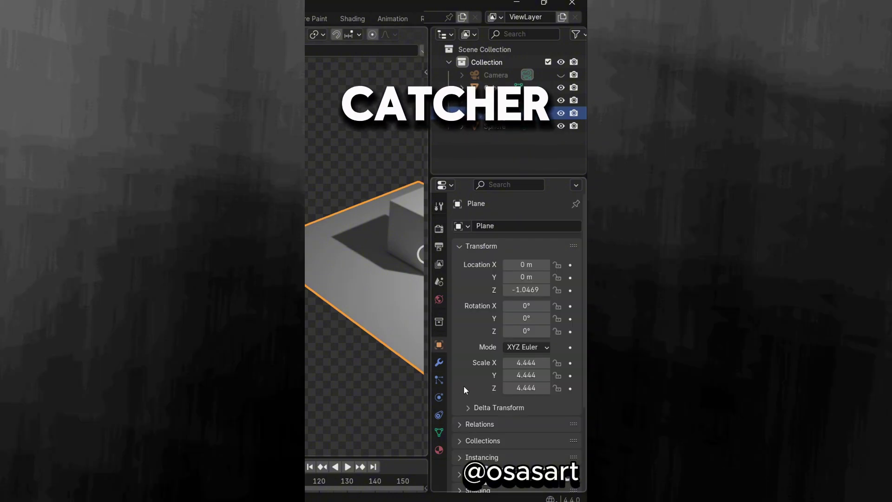
scroll(463, 393, "down", 3)
left_click(462, 451)
scroll(462, 449, "down", 4)
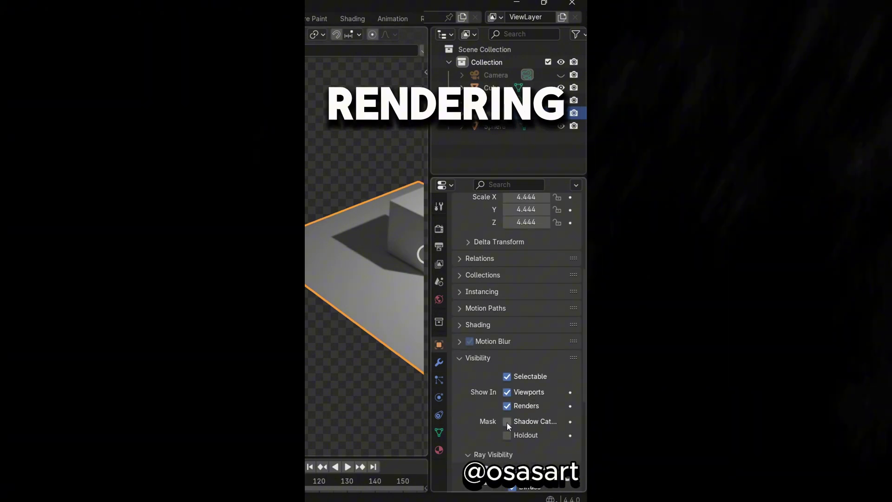
left_click(507, 421)
- Knife a slit across the cloth plane and replay the simulation so it tears open
key("space")
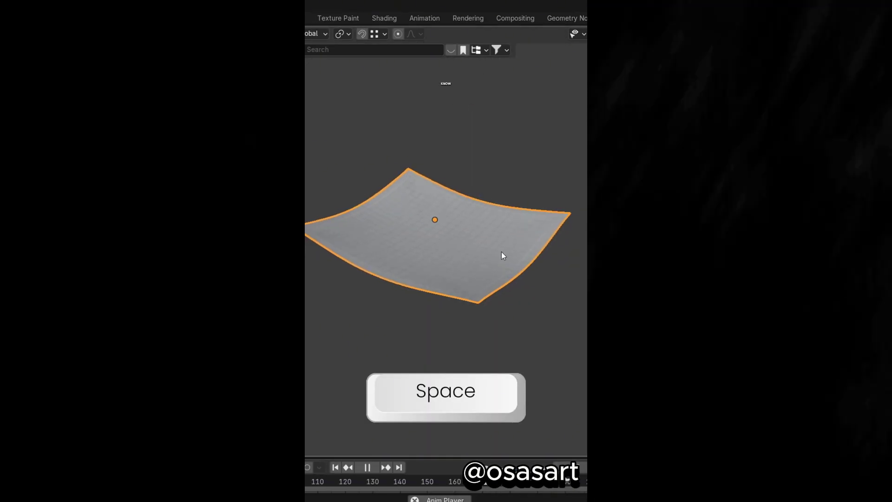
key("Tab")
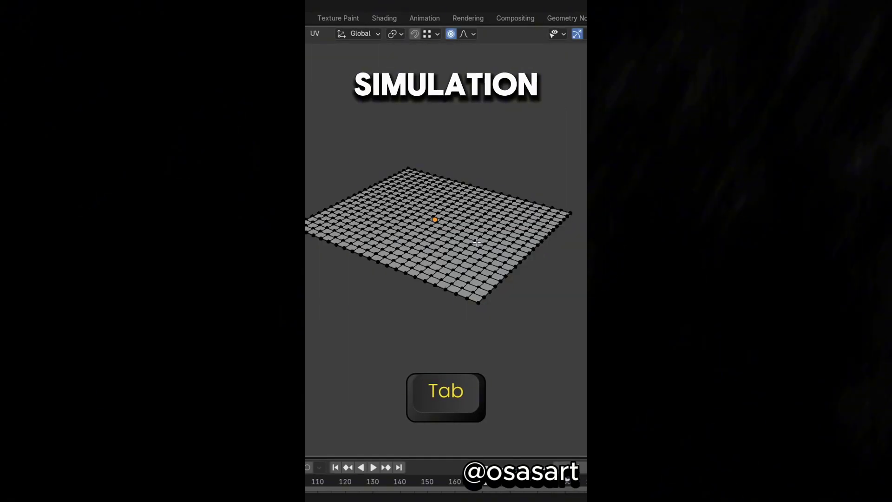
key("k")
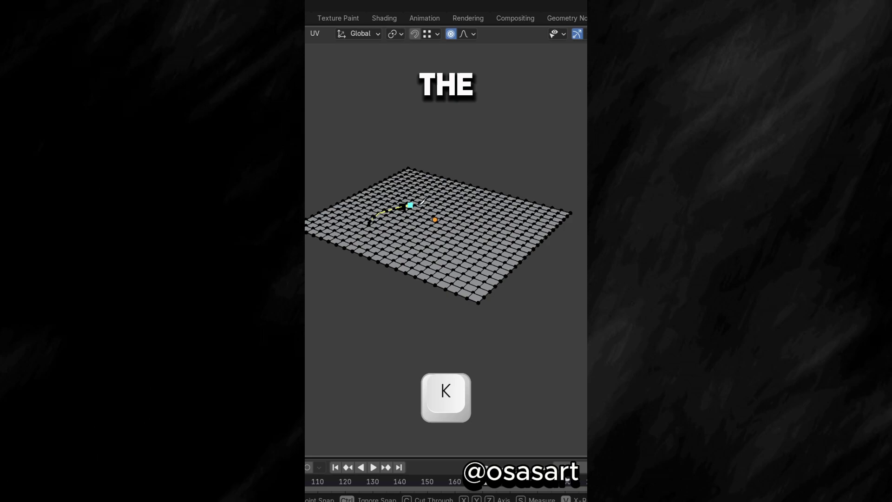
key("Return")
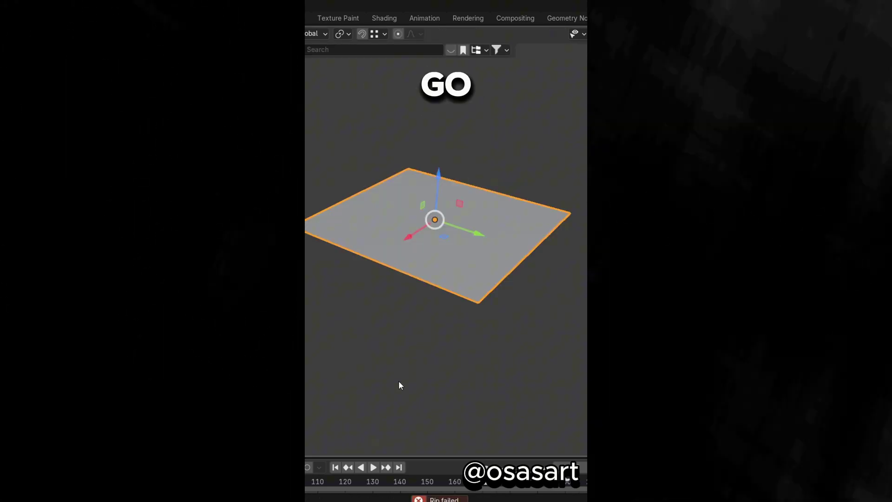
key("space")
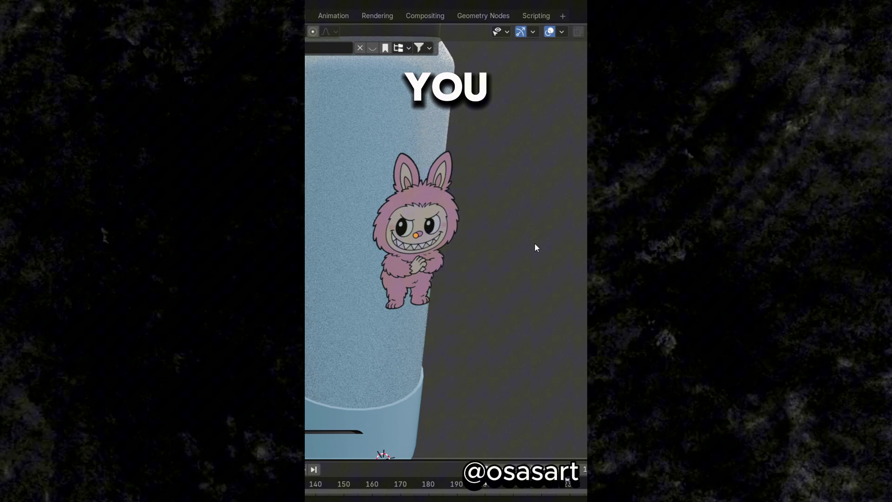
- Place the creature image plane and subdivide it with 20 cuts
left_click(420, 254)
key("Tab")
key("a")
right_click(419, 255)
left_click(353, 207)
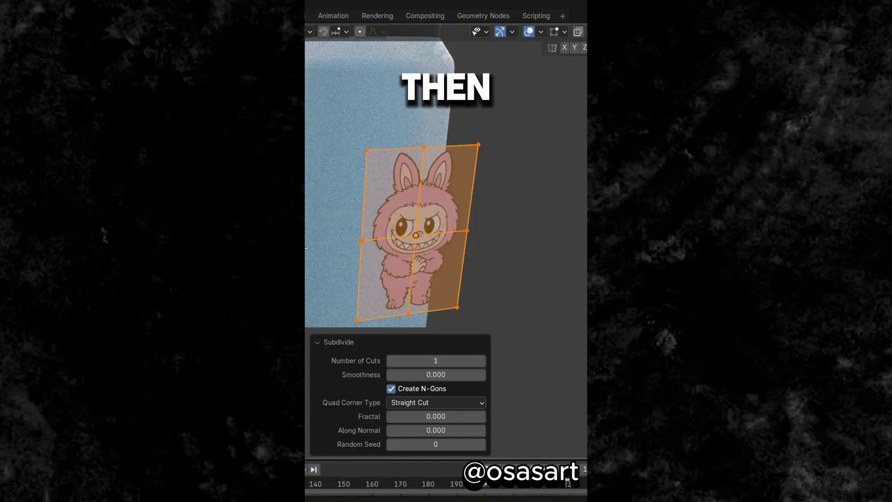
left_click(428, 361)
type("20")
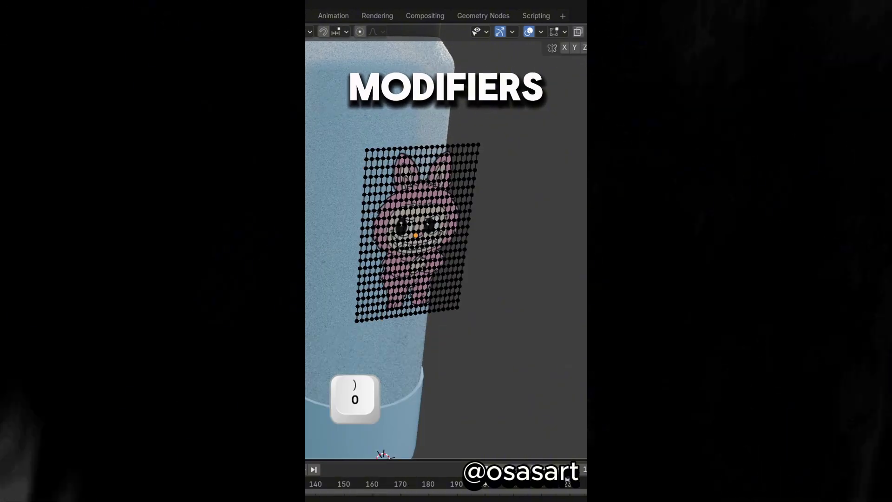
key("Tab")
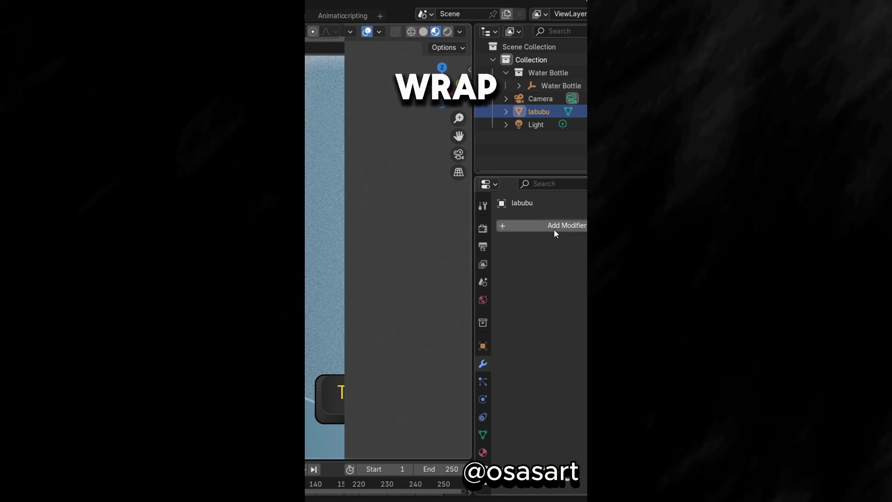
- Add a Shrinkwrap modifier targeting Water Bottle, Above Surface, with a 0.001 m offset
left_click(556, 226)
mouse_move(495, 229)
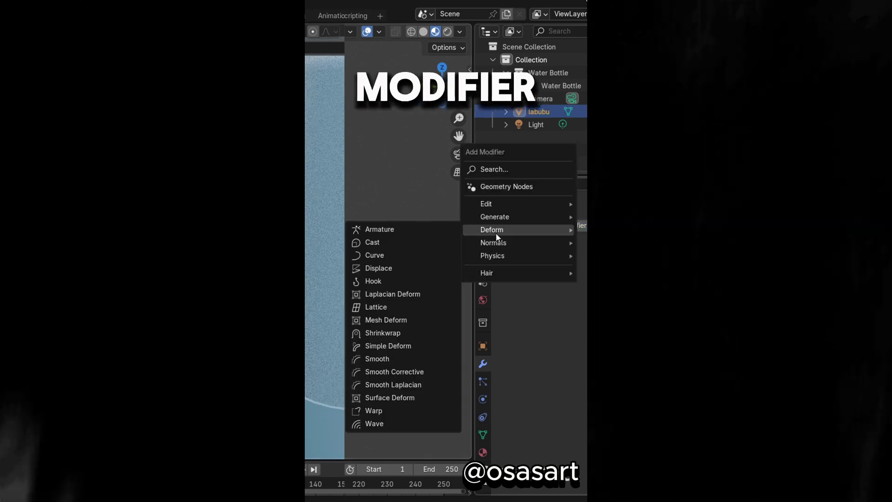
left_click(375, 332)
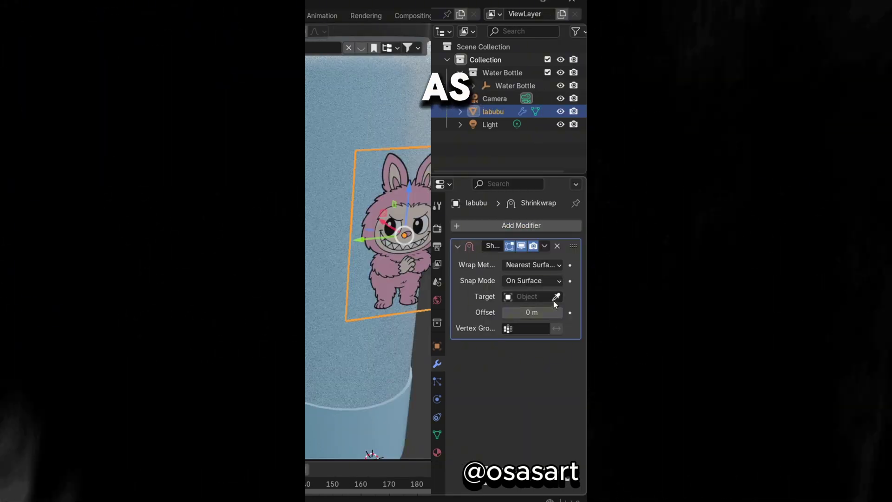
key("Return")
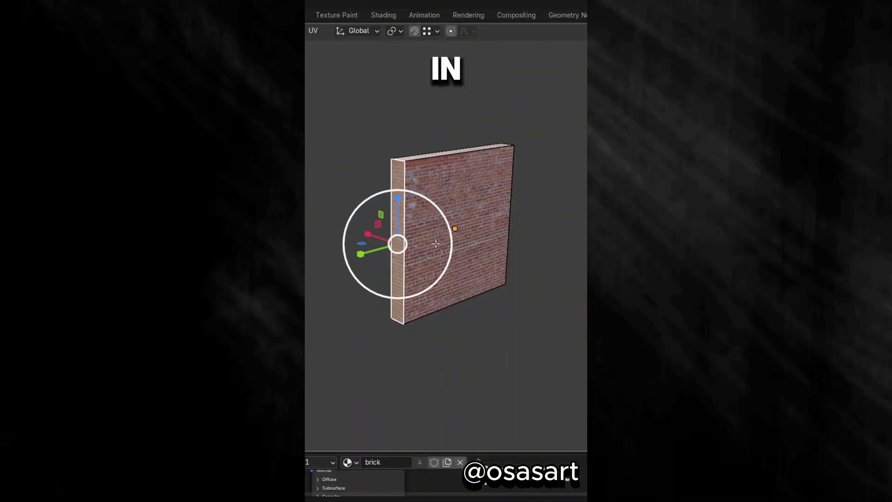
- Enable Correct Face Attributes and move the wall's end face along Y to lengthen it
key("y")
left_click_drag(401, 239, 346, 259)
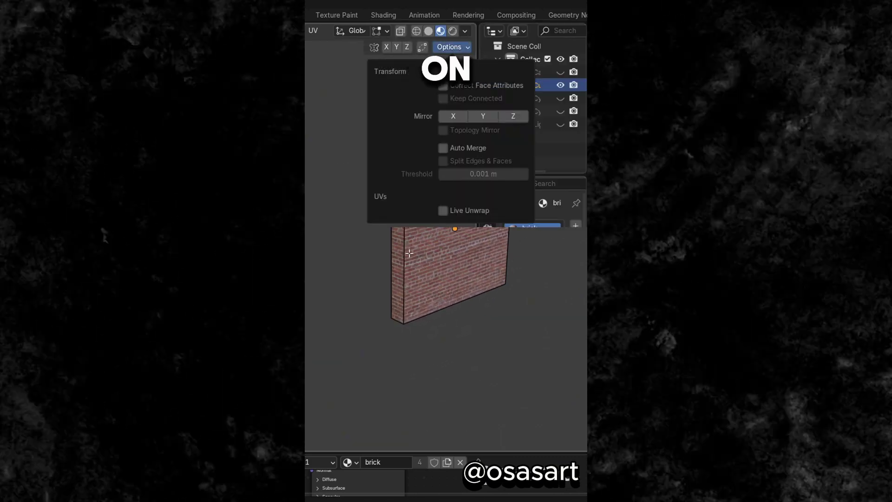
left_click(443, 85)
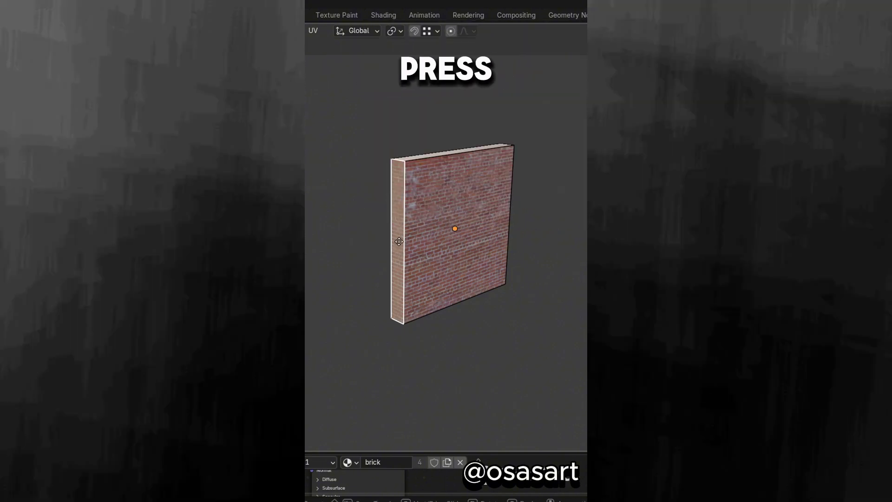
key("g")
key("y")
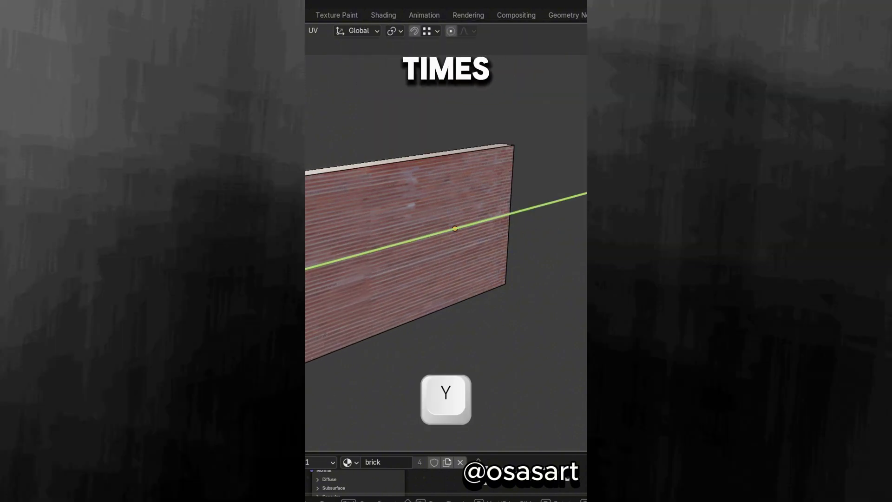
key("Return")
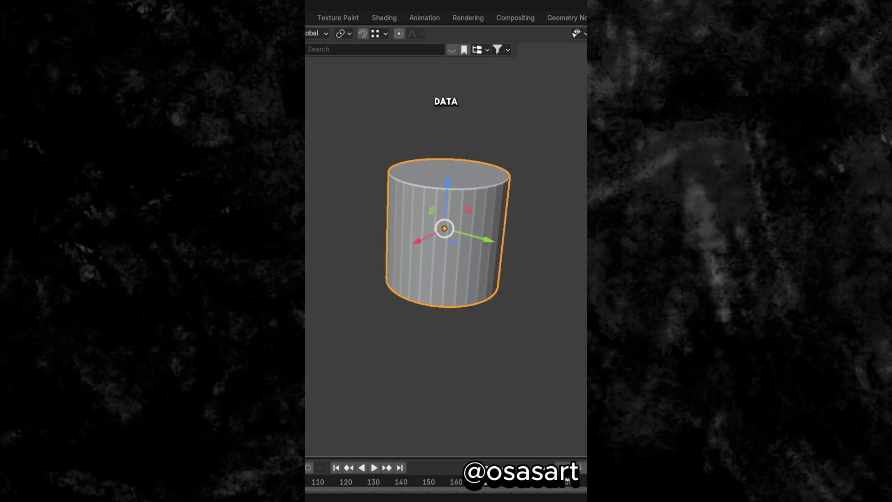
- Add Basis and Key 1 shape keys, then scale the cylinder's middle loop outward into a bulge
left_click(427, 432)
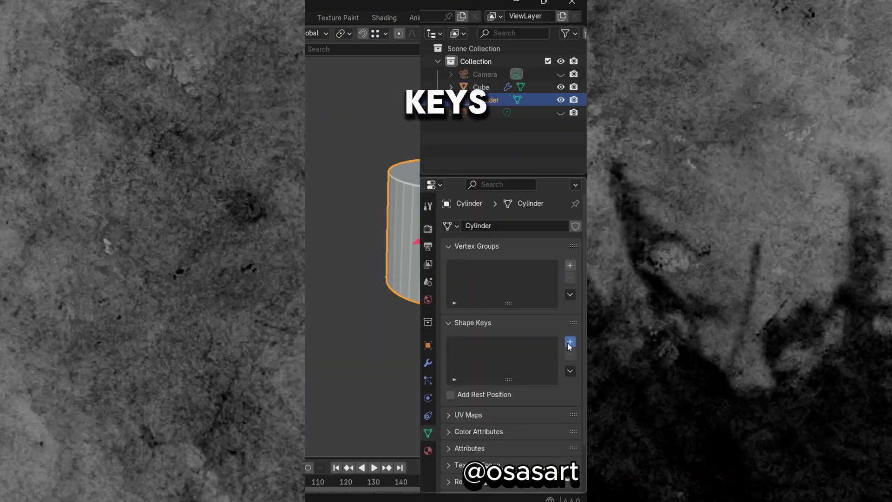
left_click(569, 341)
left_click(570, 342)
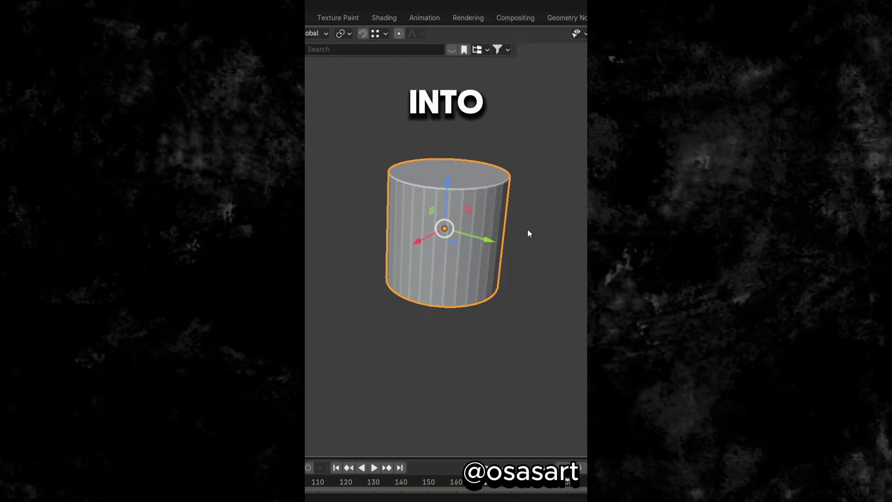
key("Tab")
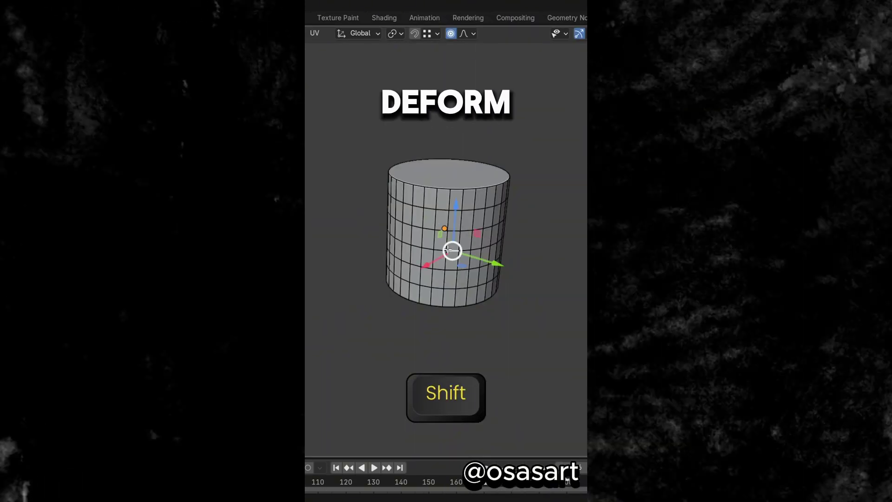
left_click(447, 250, "alt")
key("s")
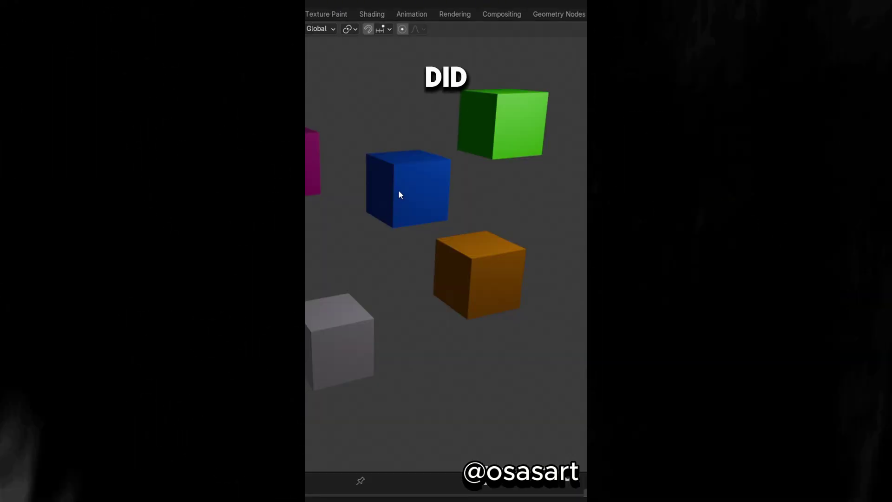
- Snap the blue cube onto the orange cube, then snap the green cube from a corner onto the blue one
left_click(399, 190)
key("g")
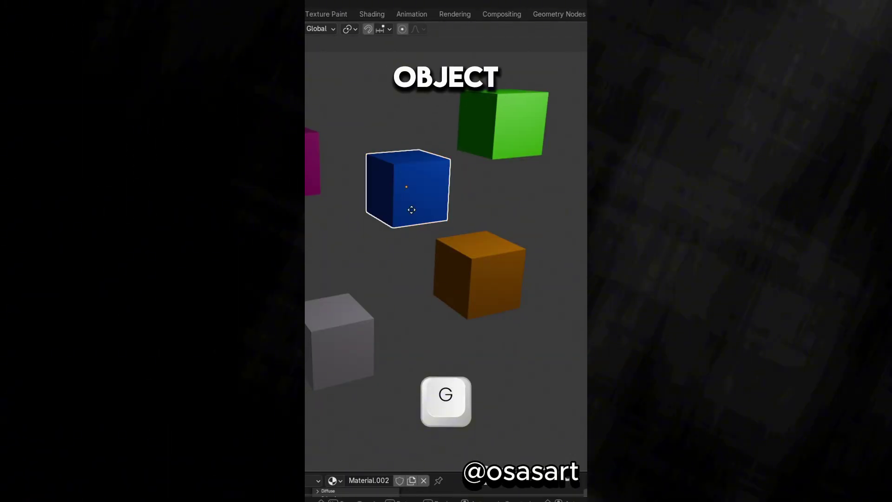
left_click(446, 222)
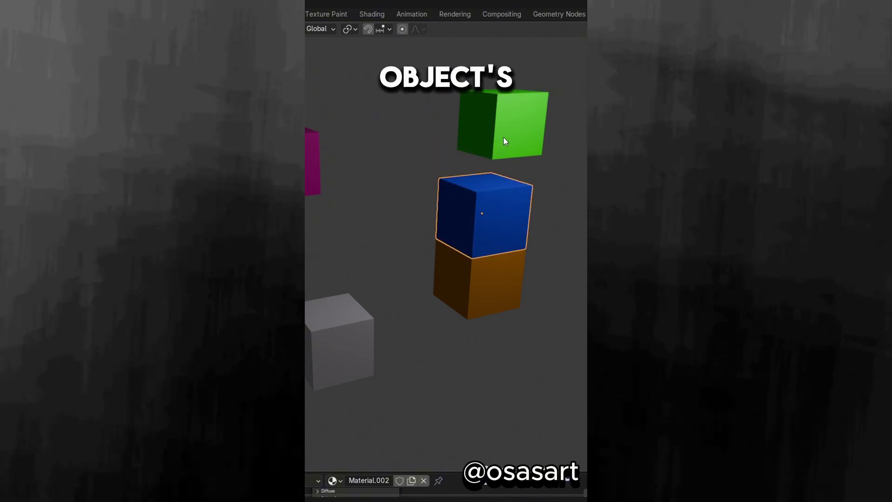
left_click(504, 138)
key("g")
key("b")
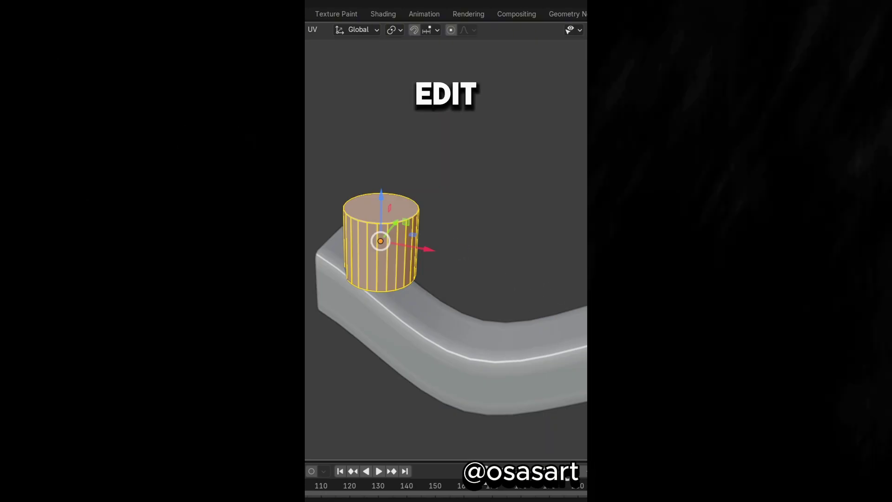
- Turn on Face Project snapping and move the cylinder so it rides the wavy strip's surface
key("KP_1")
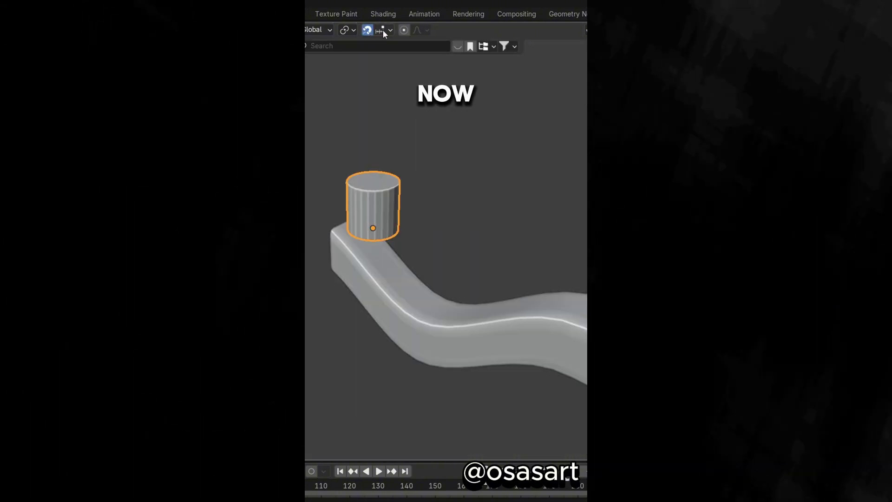
left_click(383, 29)
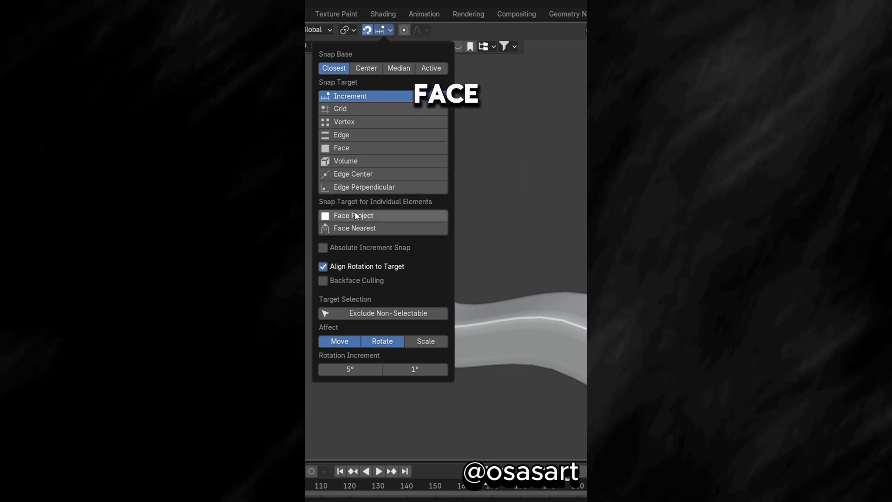
left_click(356, 216)
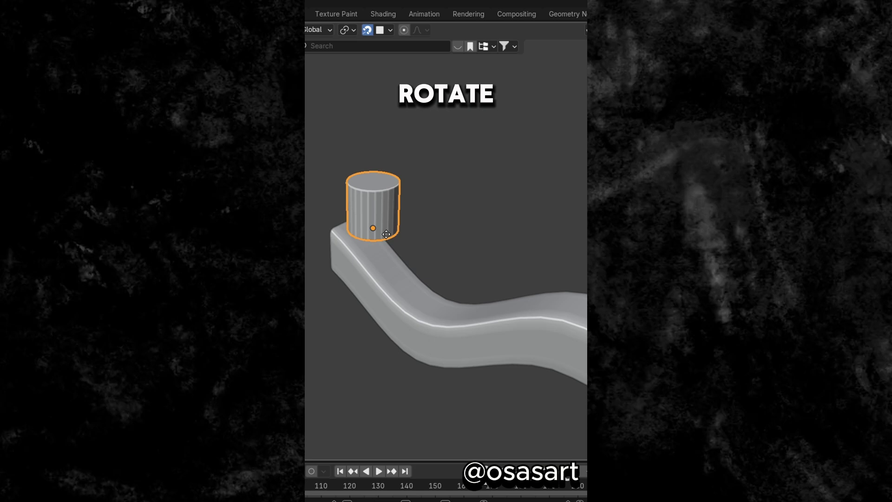
key("g")
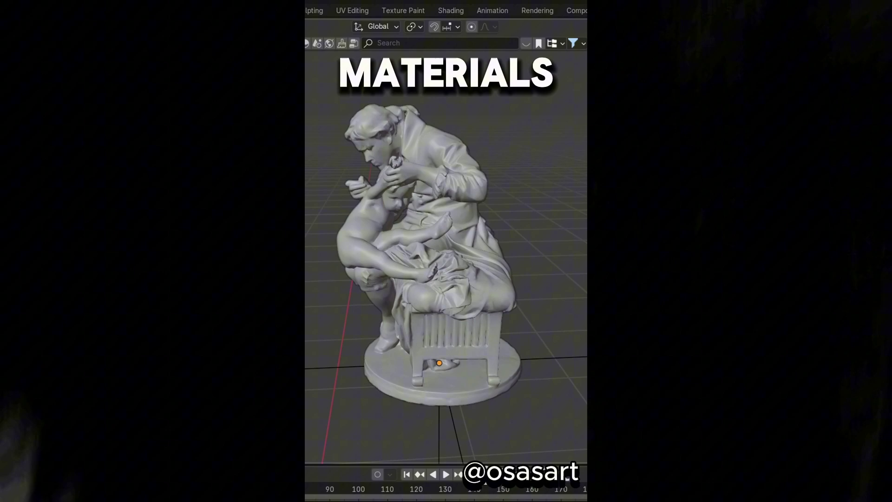
- Enable Cavity shading in the viewport with the cavity type set to Both
left_click(506, 27)
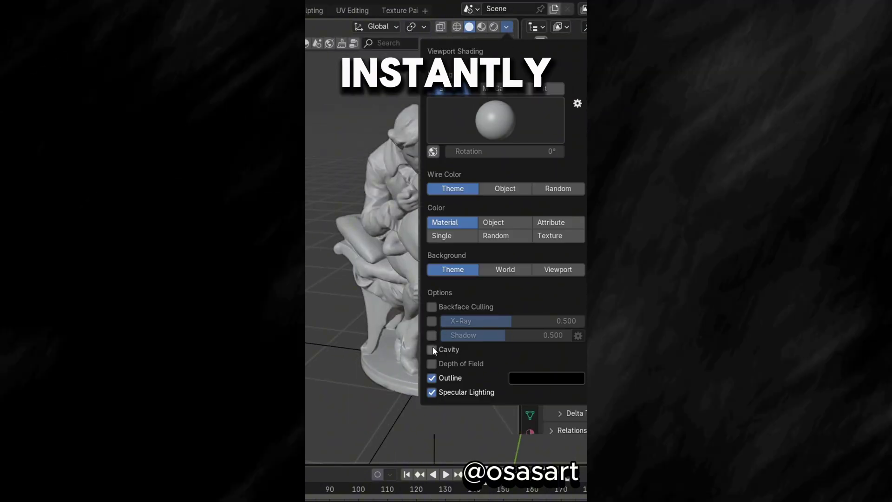
left_click(432, 349)
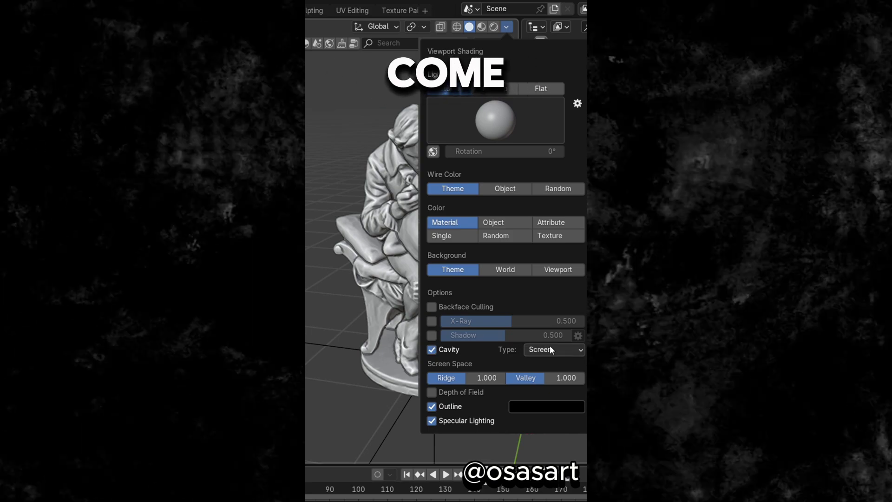
left_click(551, 350)
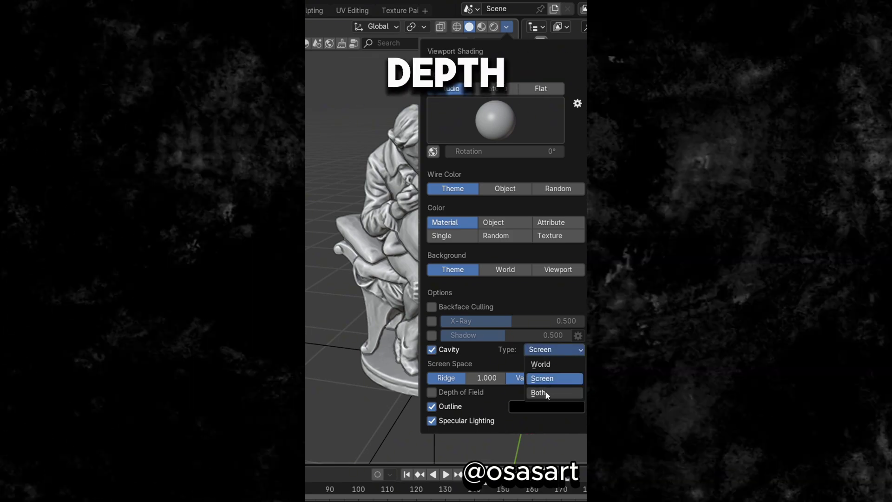
left_click(539, 392)
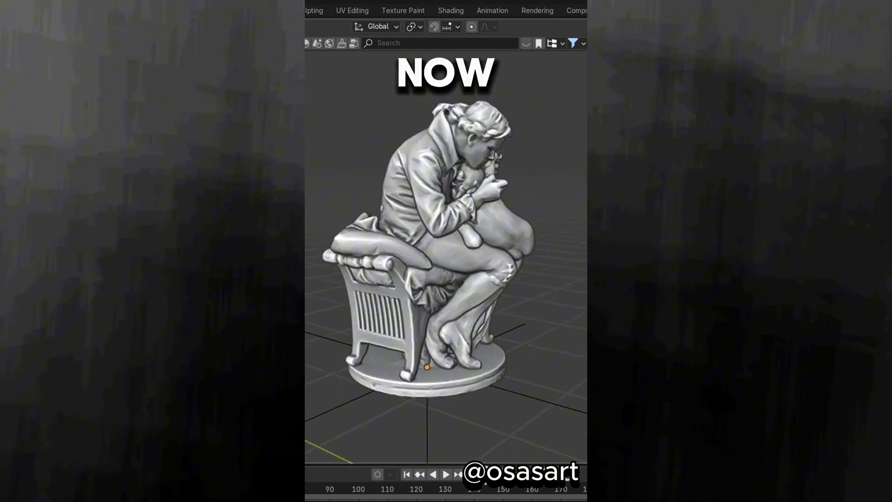
- Add a Bézier curve and give it a 0.04 m bevel depth
key("shift+a")
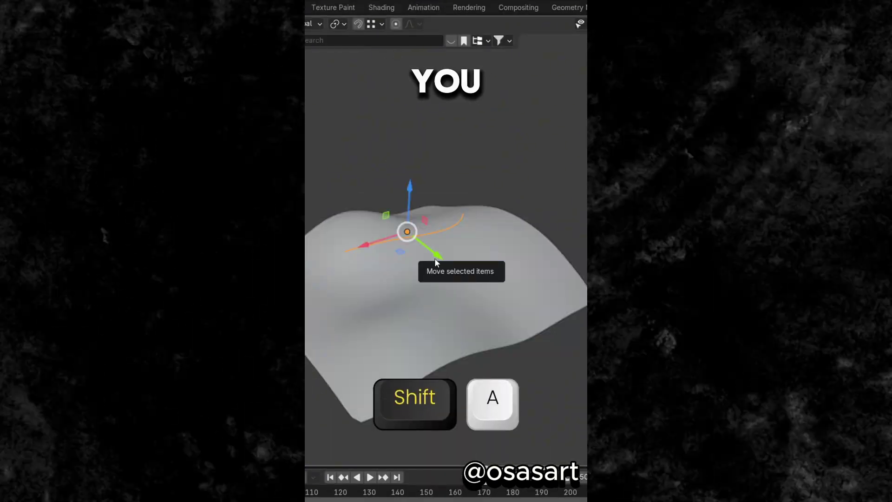
key("Tab")
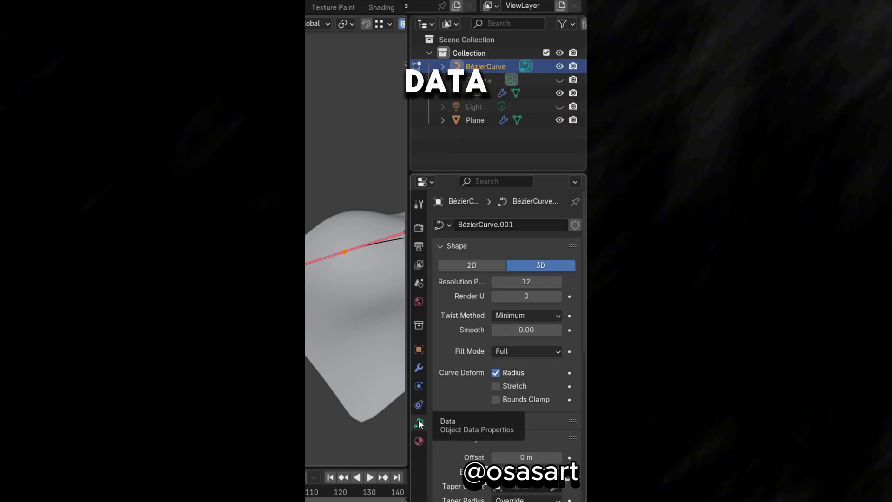
scroll(442, 453, "down", 6)
left_click_drag(525, 451, 576, 449)
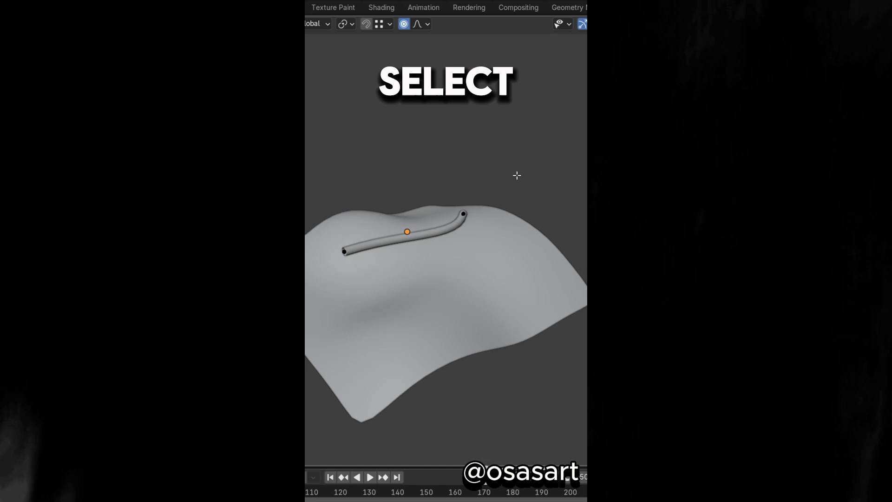
- Delete the curve's existing points and draw a freehand tube across the wavy surface
left_click_drag(305, 174, 526, 284)
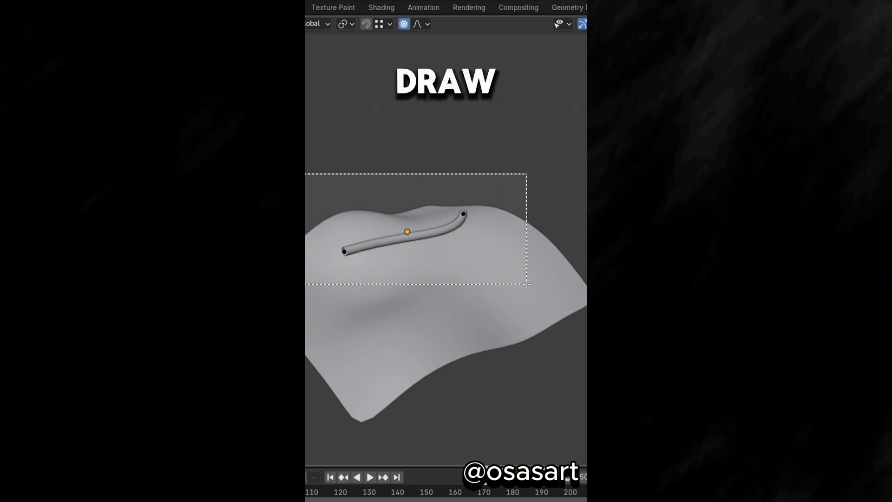
key("x")
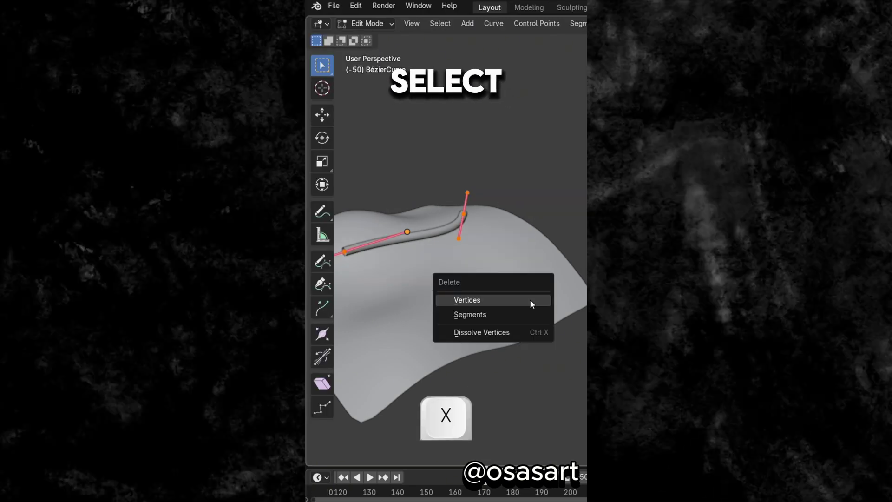
left_click(531, 301)
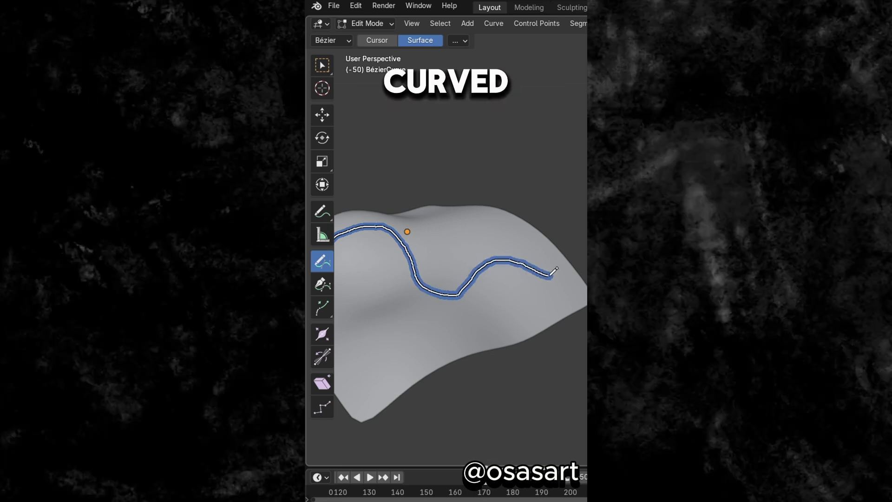
left_click_drag(554, 271, 564, 295)
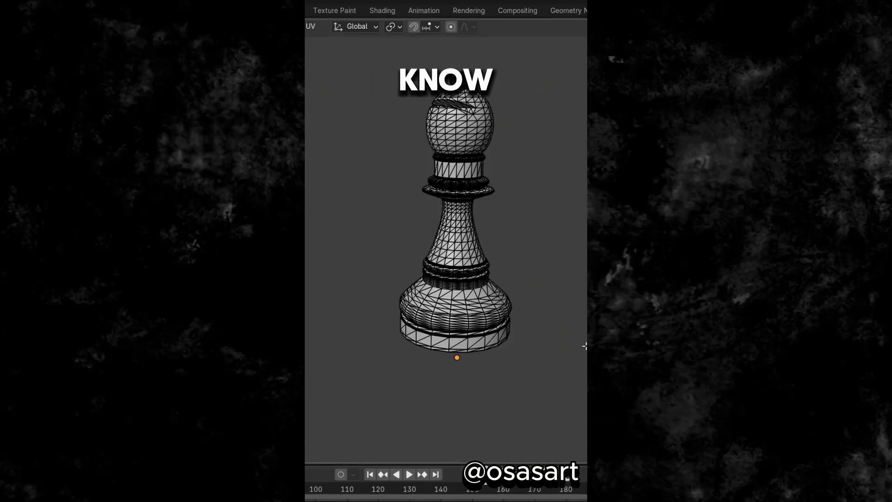
- Select all of the cube's vertices and round them into a sphere with To Sphere
key("a")
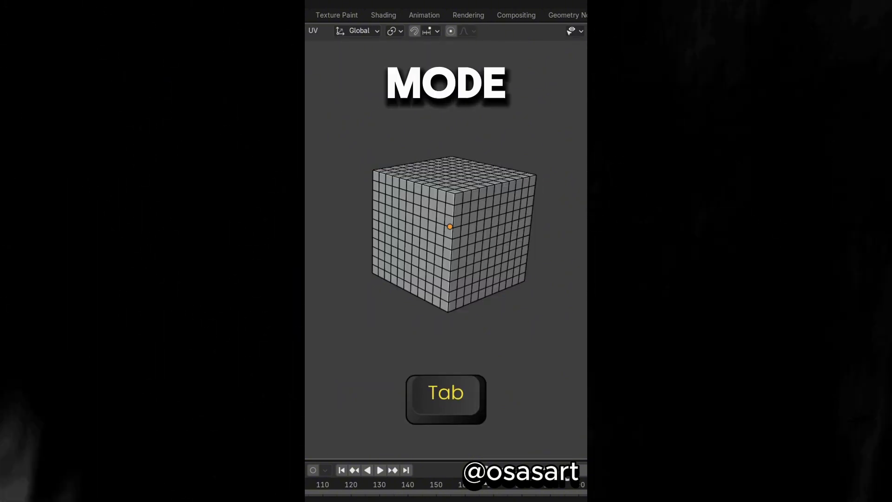
key("a")
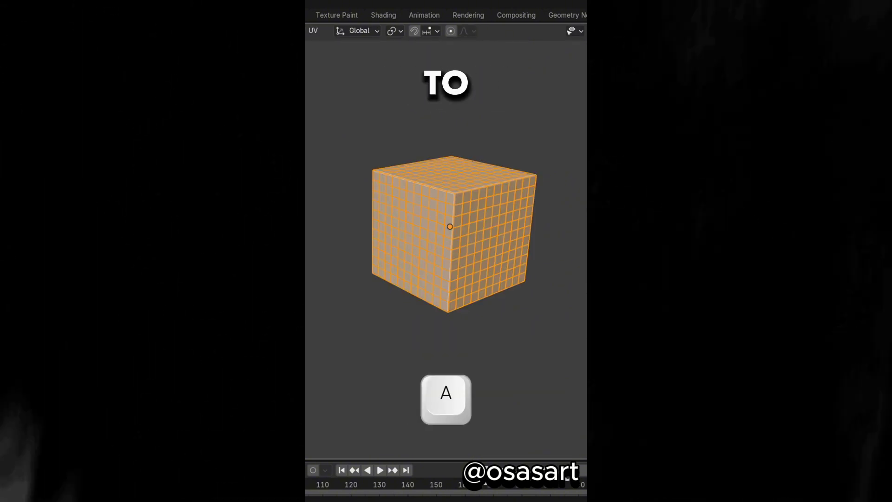
key("shift+alt+s")
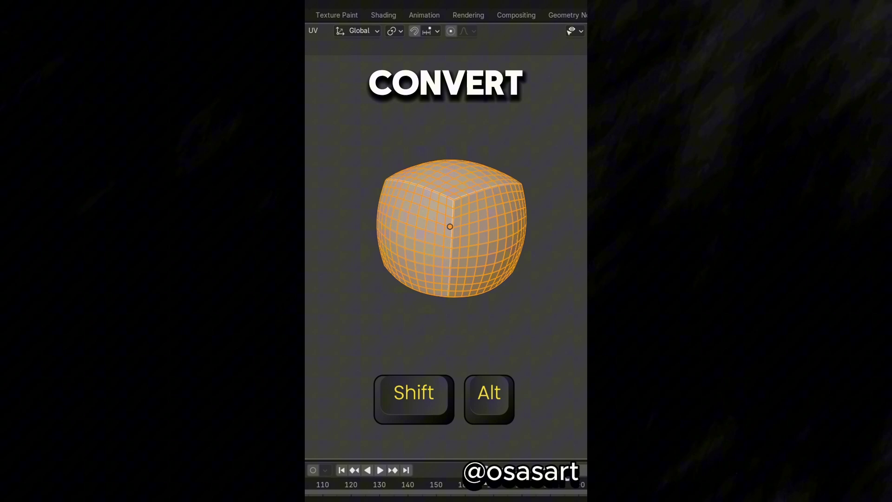
mouse_move(351, 227)
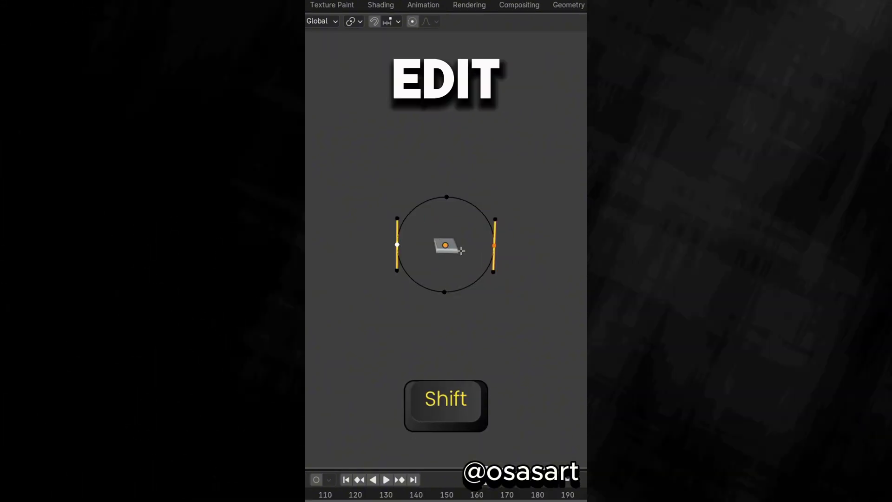
- Stretch the Bézier circle along X and set the cube array to 7 copies
key("s")
key("x")
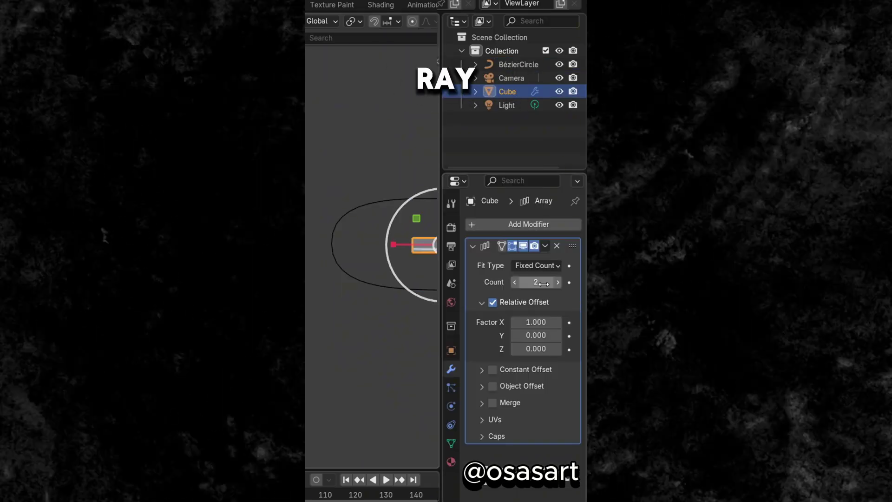
left_click_drag(544, 283, 555, 283)
- Add a Curve modifier, raise the array count to 25, and shift the ring along X
left_click(557, 322)
left_click(492, 224)
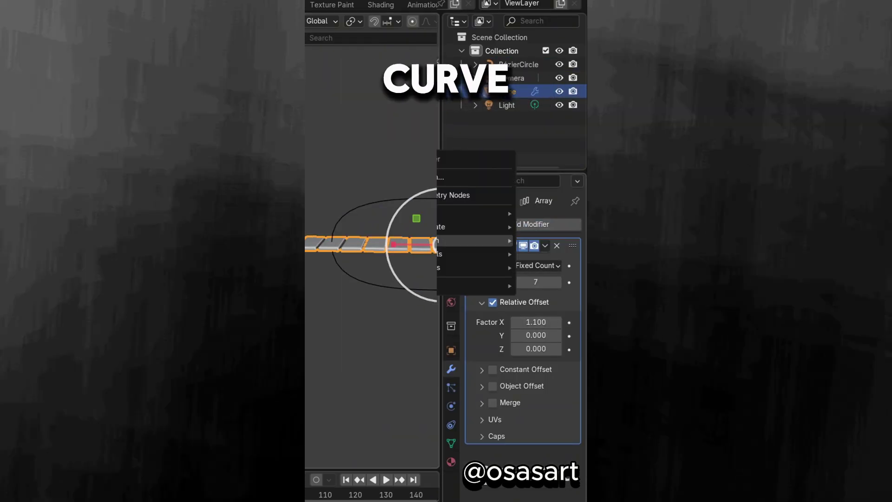
left_click(549, 268)
left_click_drag(539, 282, 557, 281)
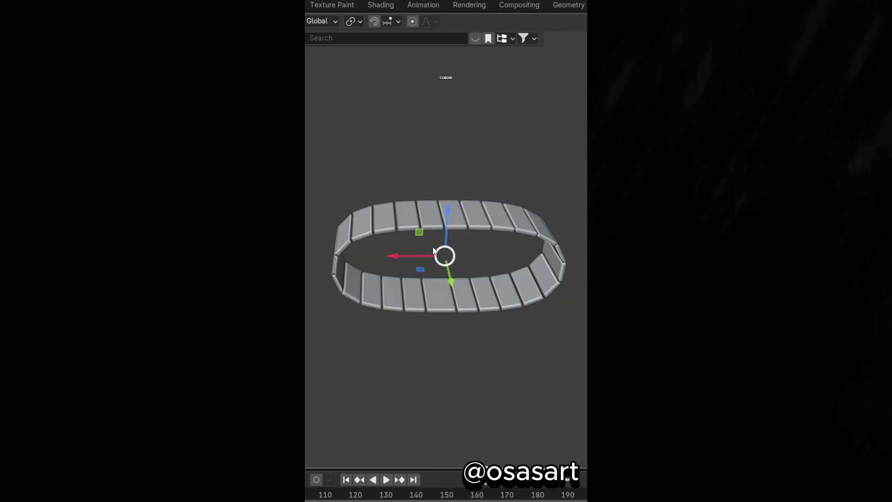
left_click_drag(393, 253, 557, 256)
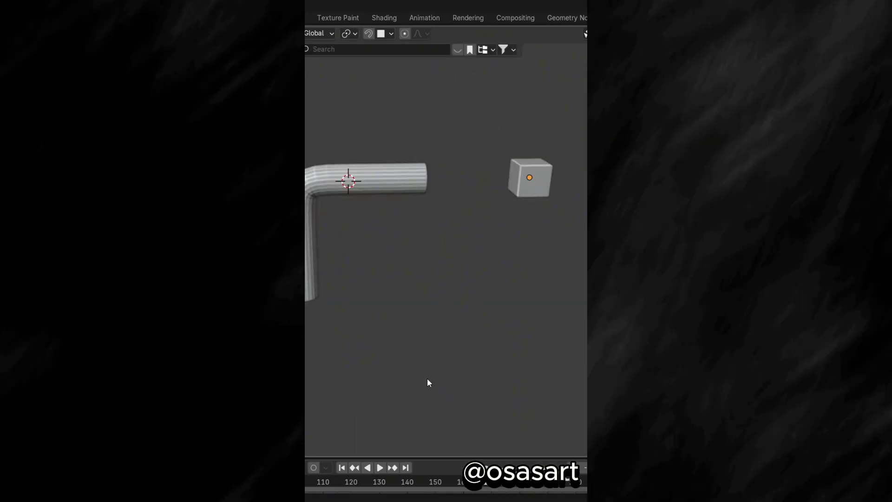
- Snap the small cube onto a 3D cursor placed on the pipe
right_click(533, 195, "shift")
right_click(342, 180, "shift")
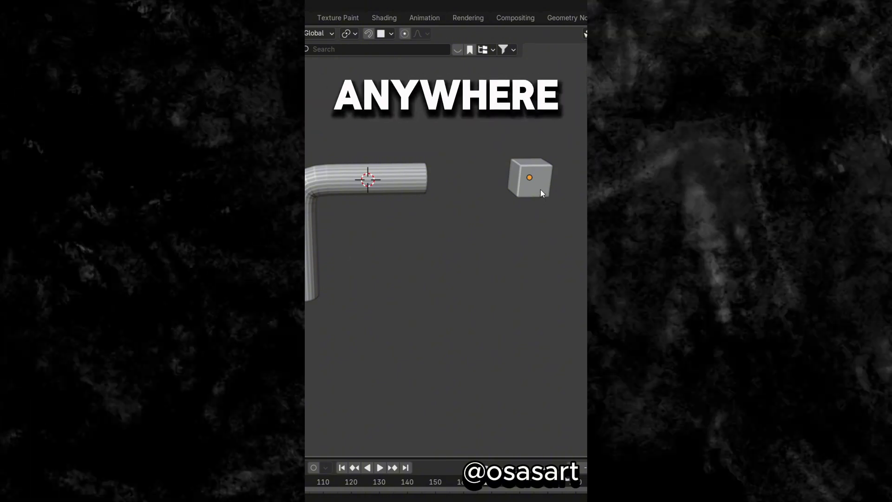
key("shift+s")
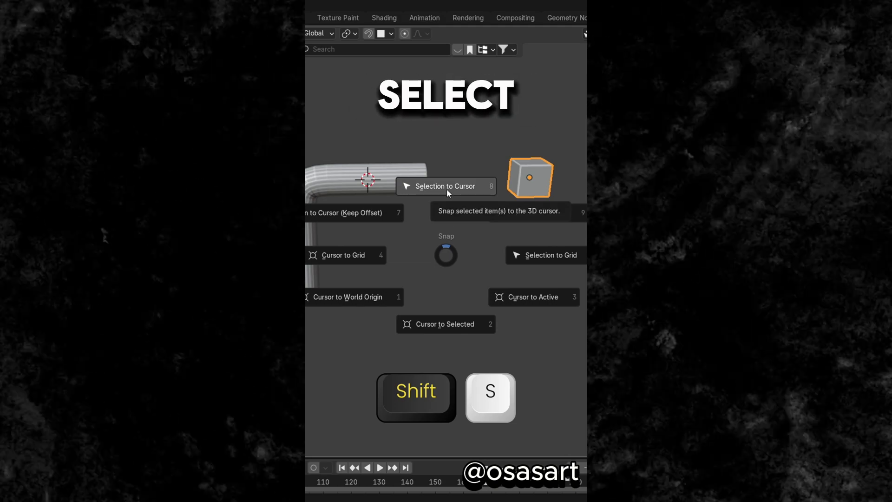
left_click(447, 189)
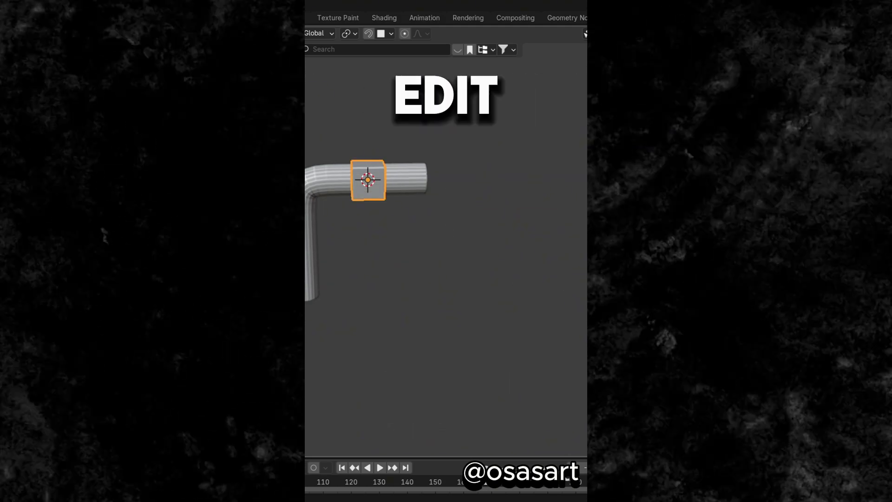
- Put the 3D cursor at the cylinder's end-face centre and snap the cube there
key("Tab")
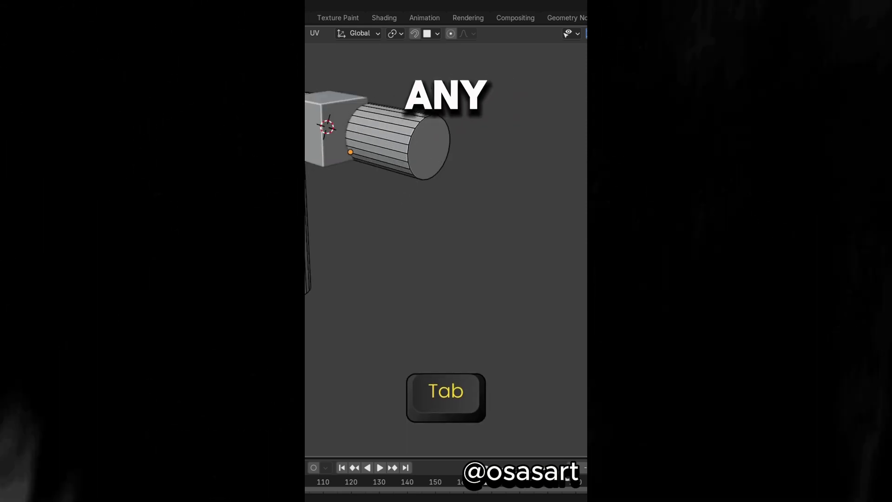
left_click(434, 153)
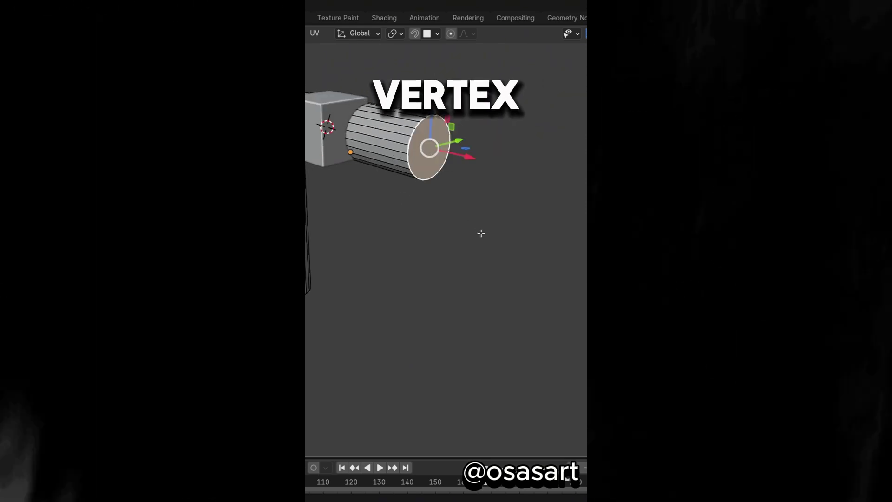
key("shift+s")
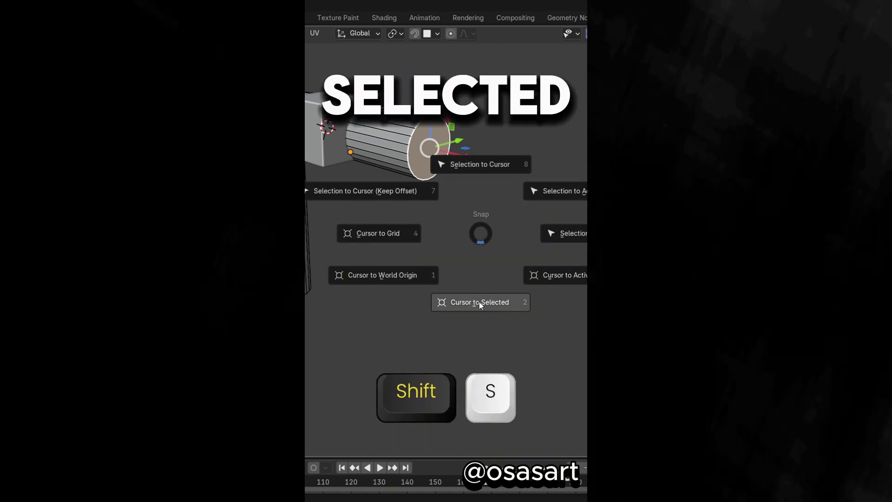
left_click(478, 302)
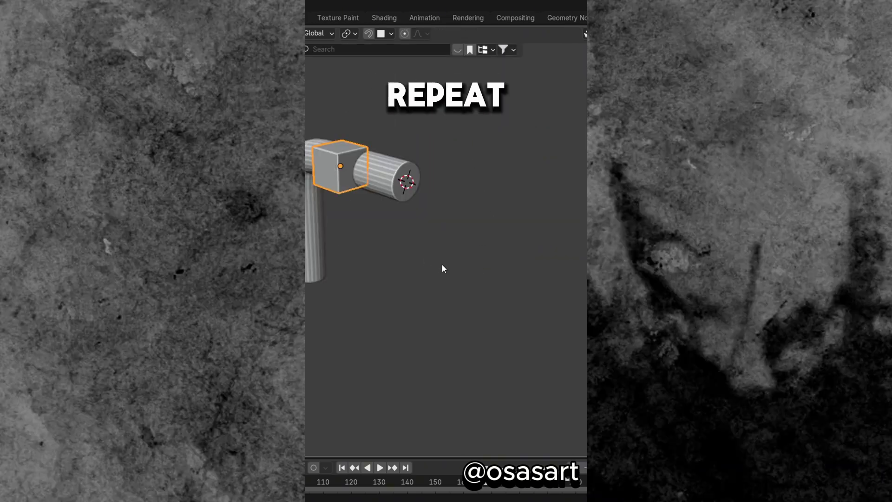
key("shift+s")
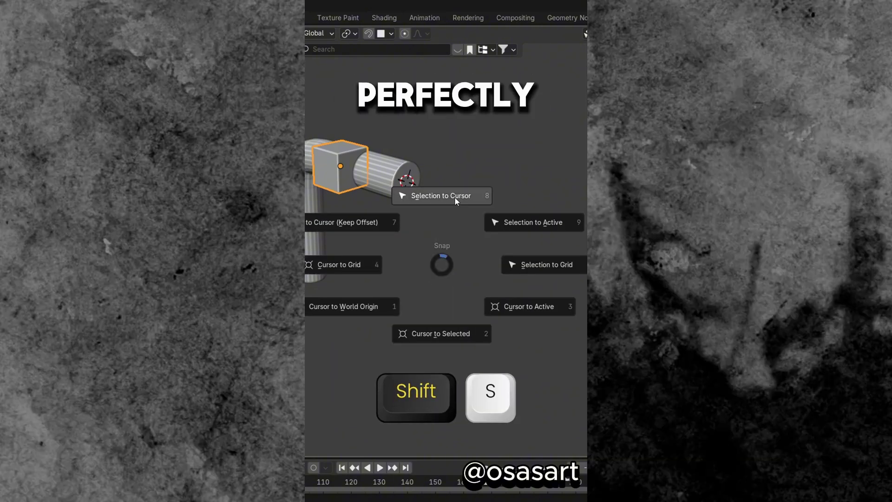
left_click(454, 196)
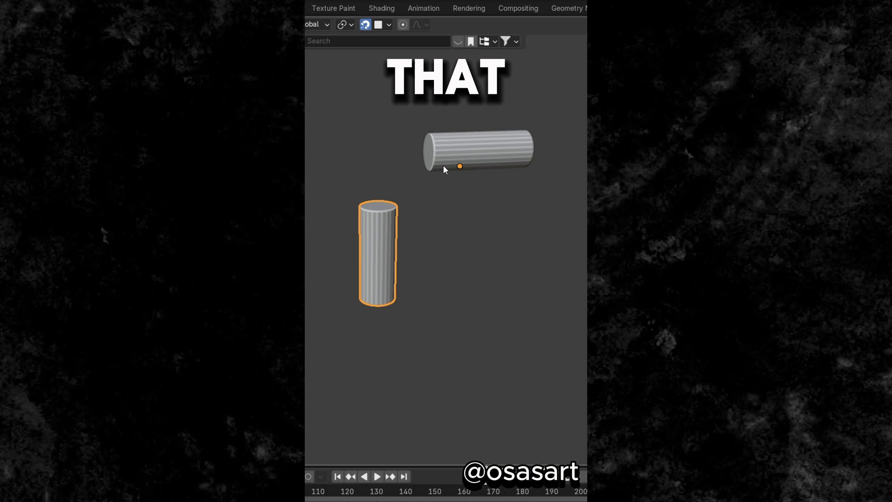
- Join both cylinders into one object and bridge their end faces with 7 cuts
left_click(444, 163, "shift")
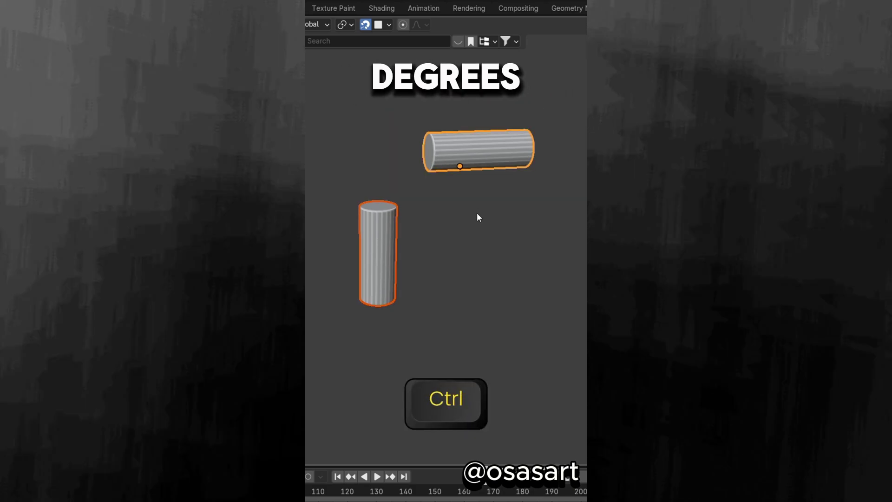
key("ctrl+j")
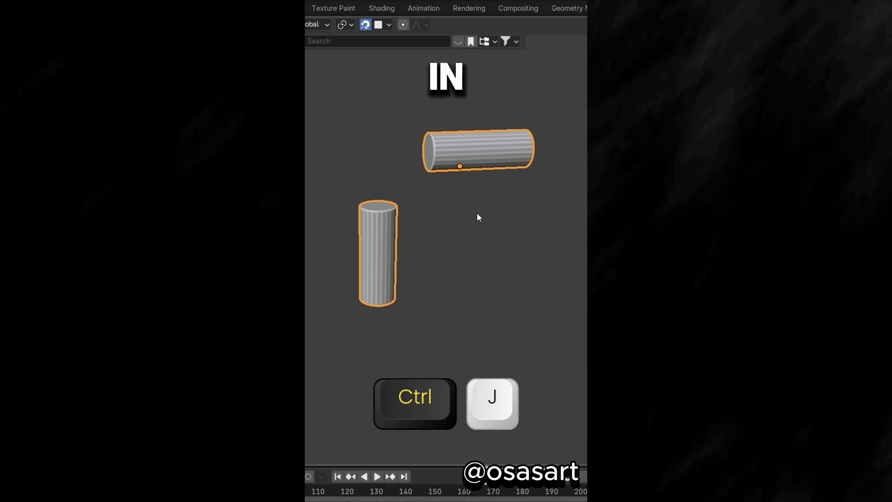
key("Tab")
left_click(379, 206)
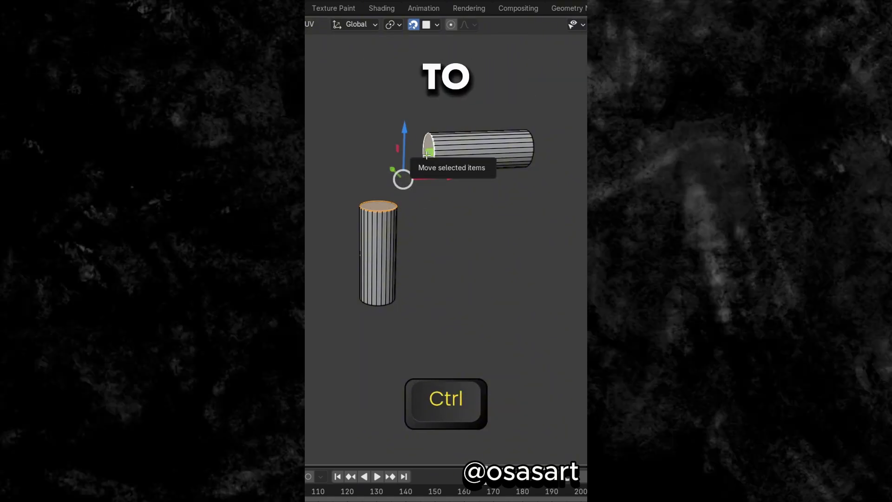
key("ctrl+e")
left_click(426, 154)
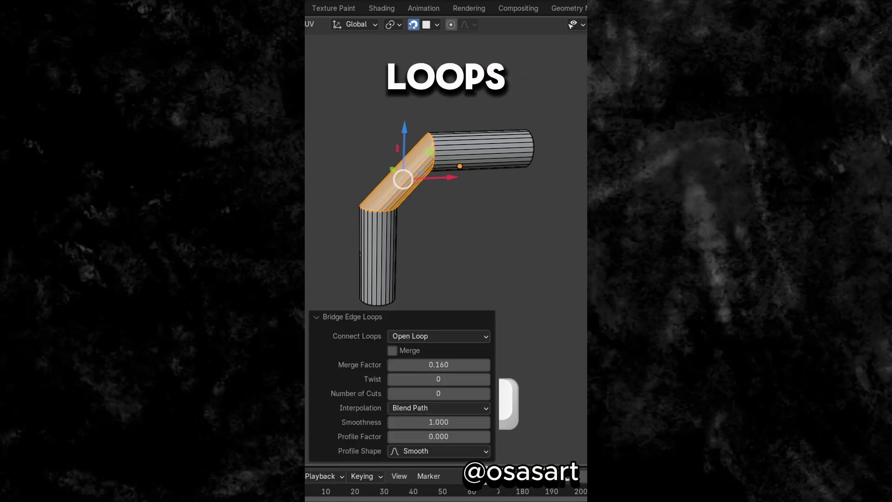
left_click_drag(438, 393, 460, 393)
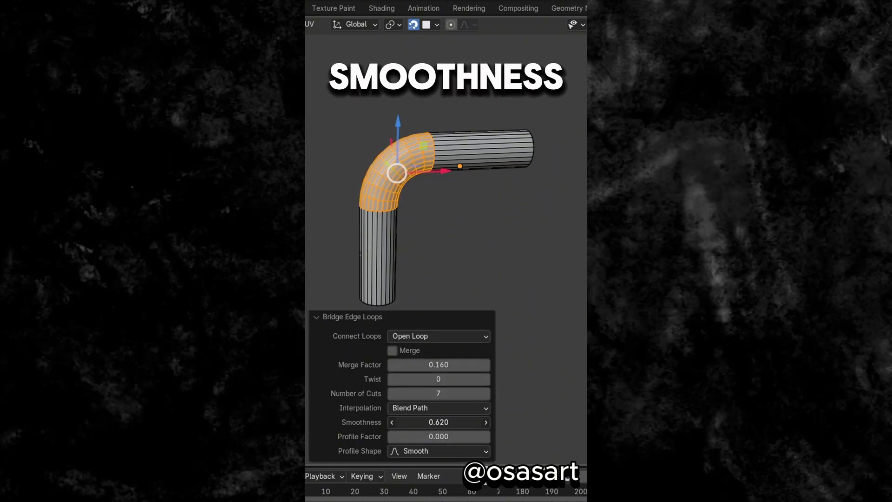
- Set the bridge smoothness to 1, then pose the character's arms and leg with the Pose brush
left_click_drag(439, 422, 465, 422)
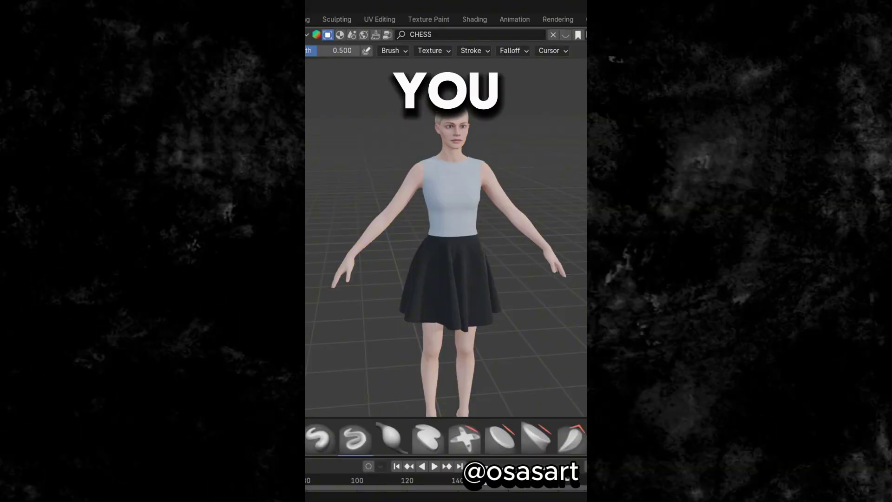
scroll(438, 359, "up", 3)
left_click_drag(325, 241, 321, 153)
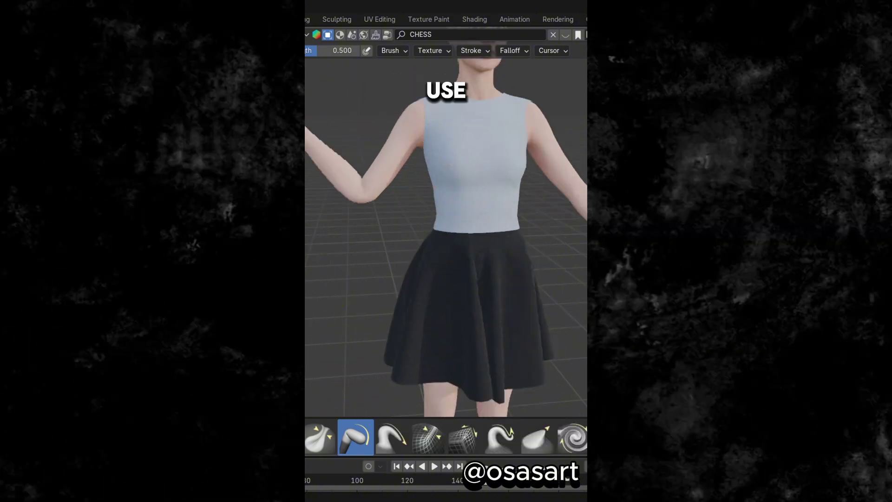
middle_click_drag(446, 250, 465, 251)
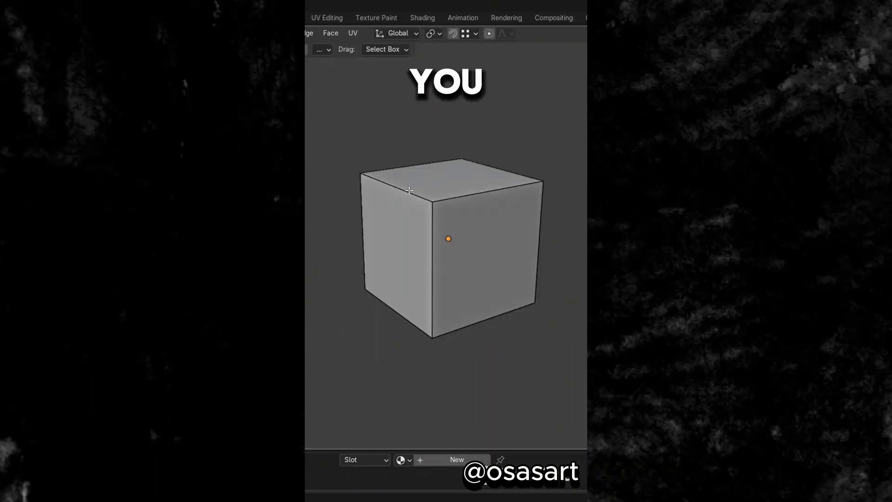
- Bevel the cube's top-left edge into a wide slanted face
left_click(408, 190)
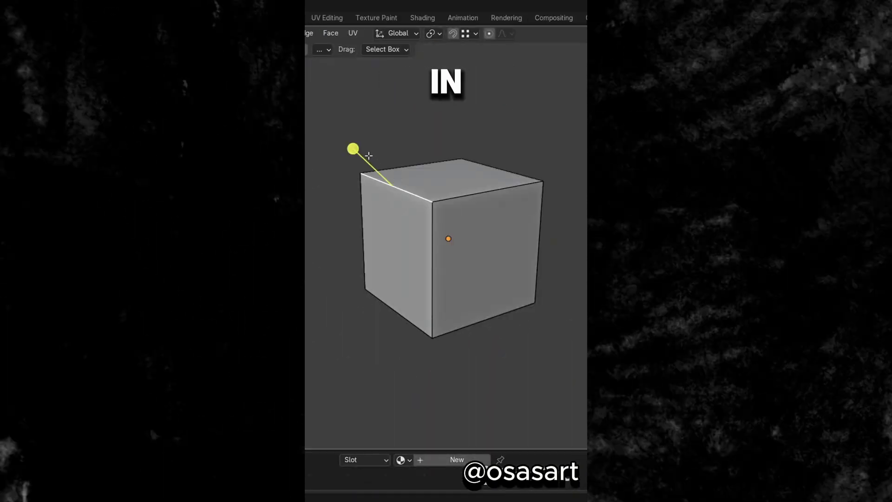
key("ctrl+b")
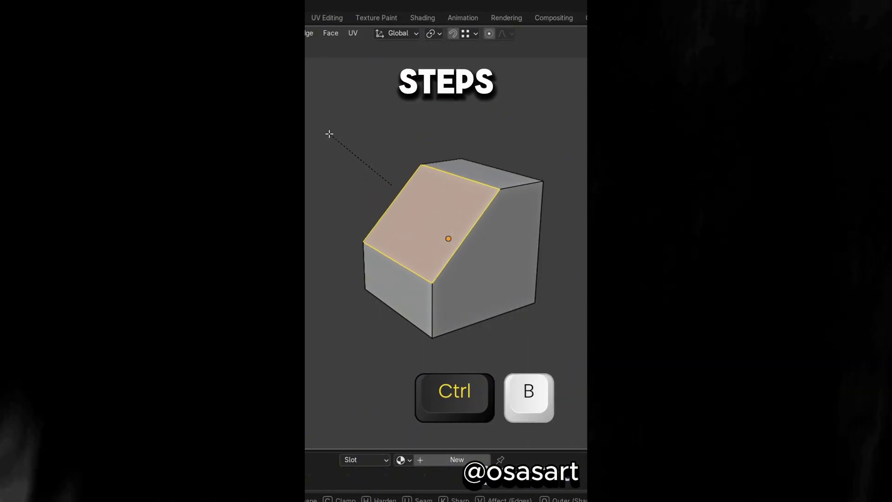
left_click(309, 126)
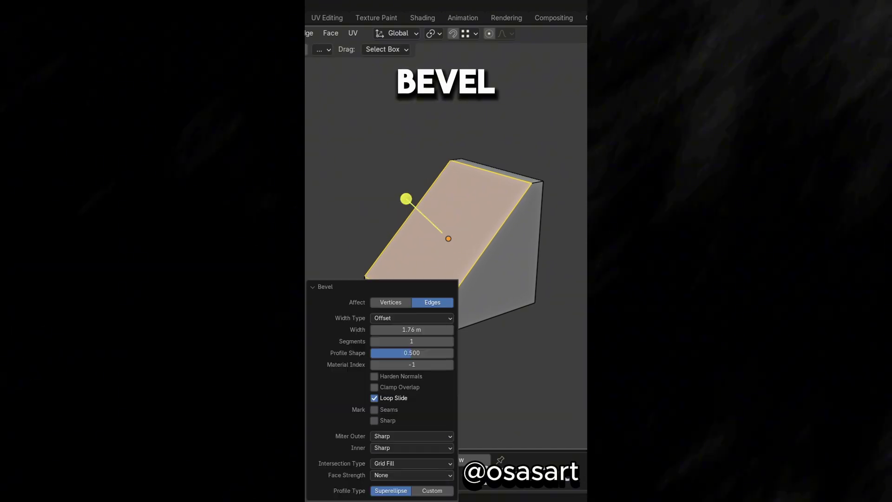
- Switch the bevel to a Custom Steps profile with 13 segments
left_click(432, 487)
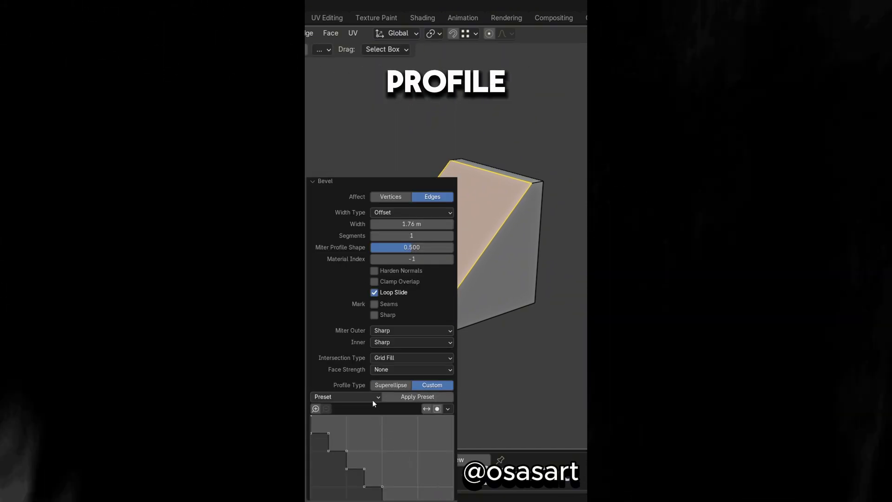
left_click(372, 399)
left_click(341, 446)
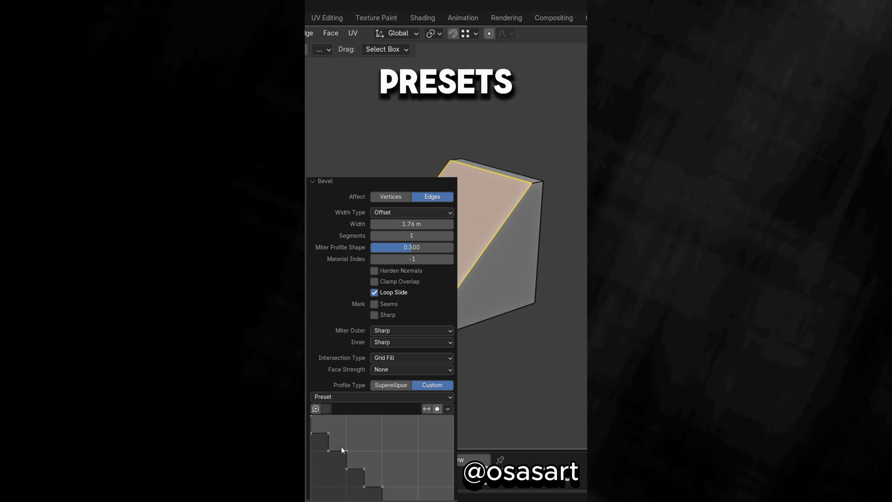
left_click_drag(412, 235, 441, 236)
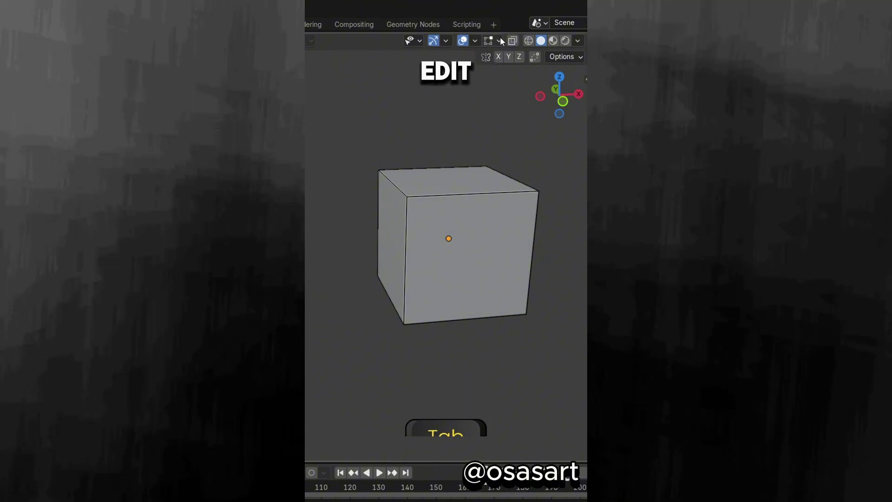
- Show edge lengths, raise the top face along Z to 3.6 m, and add a loop cut
left_click(499, 40)
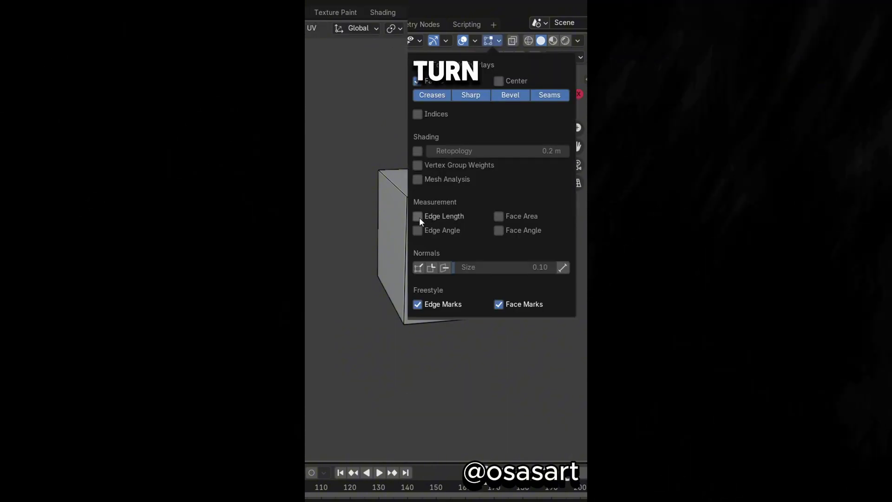
left_click(418, 216)
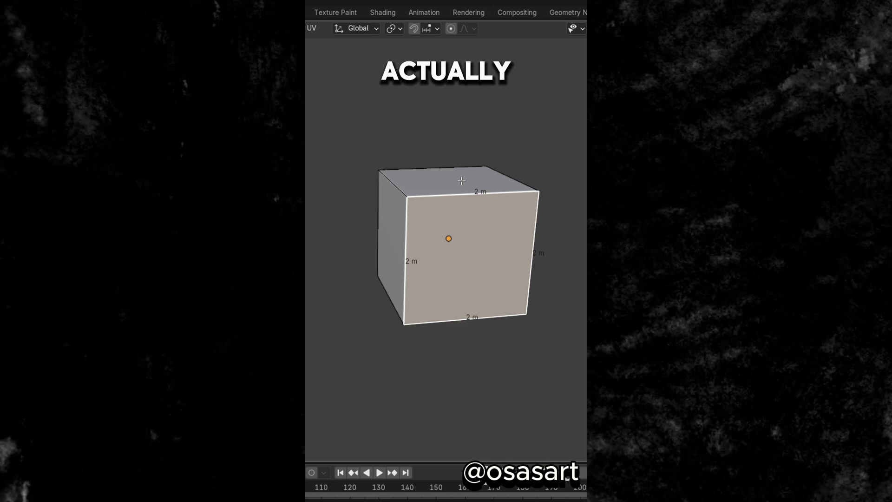
key("z")
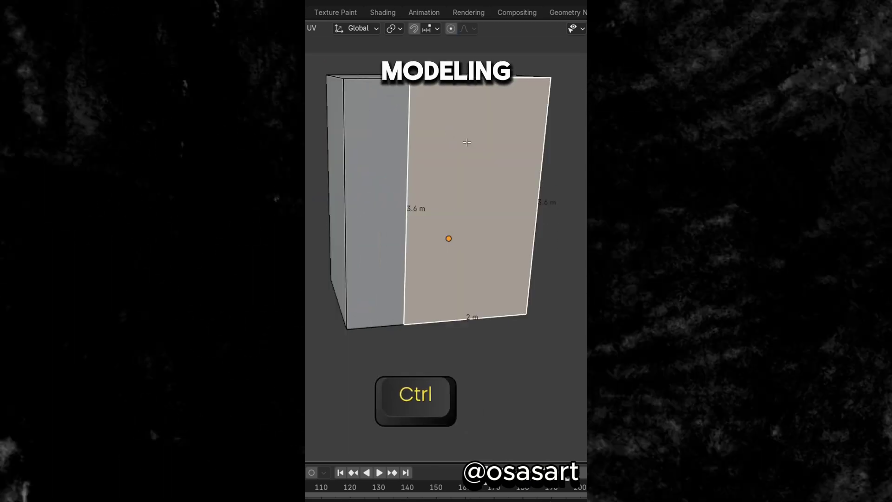
key("ctrl+r")
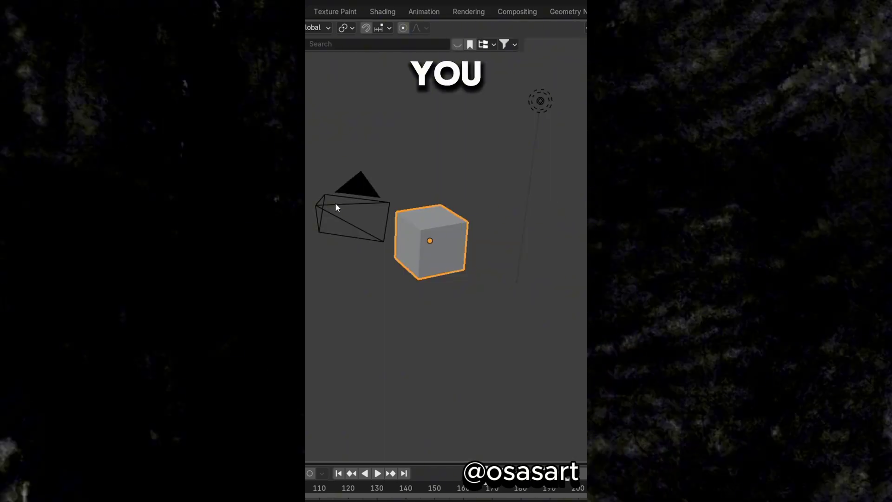
left_click(334, 205)
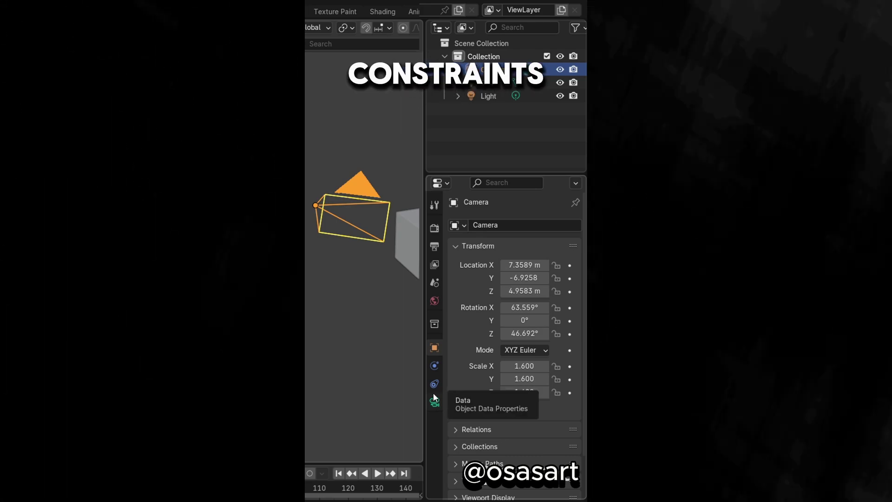
- Give the camera a Track To constraint targeting the Cube, then move the cube to test it
left_click(433, 392)
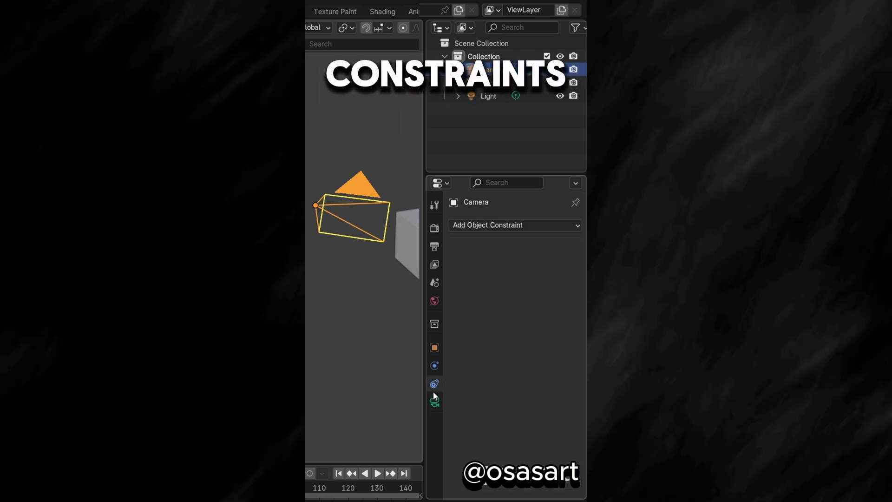
left_click(489, 227)
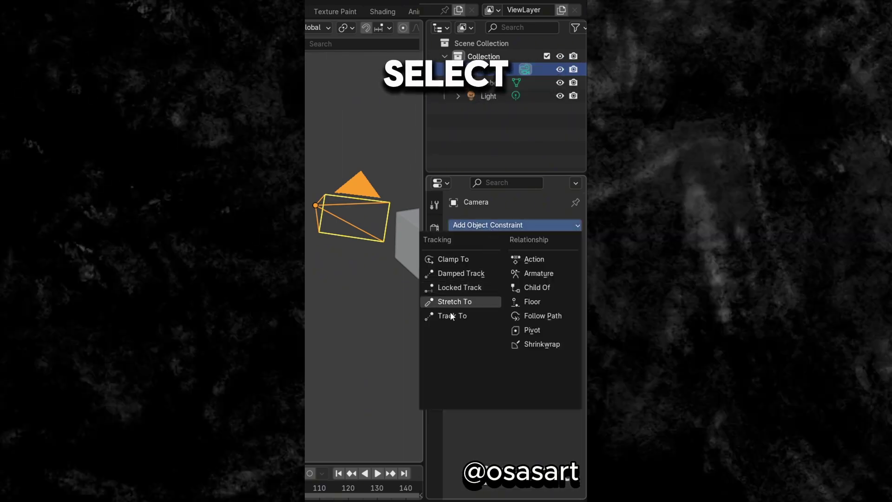
left_click(446, 315)
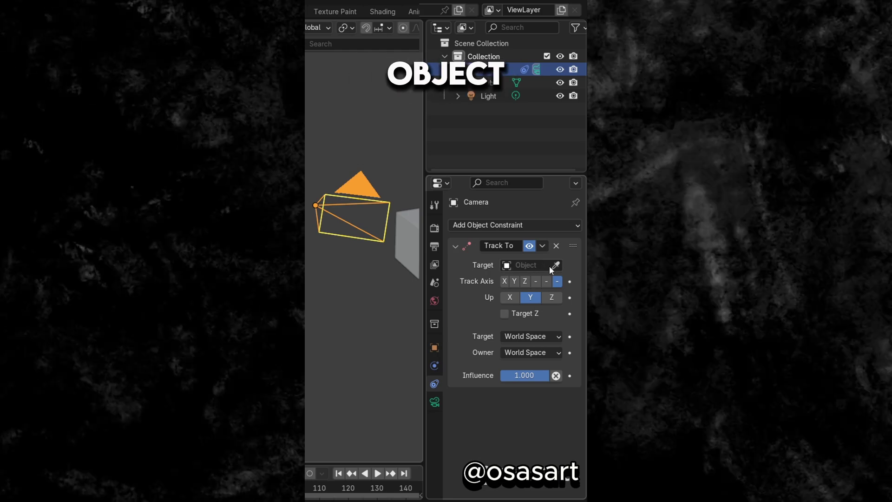
left_click(555, 265)
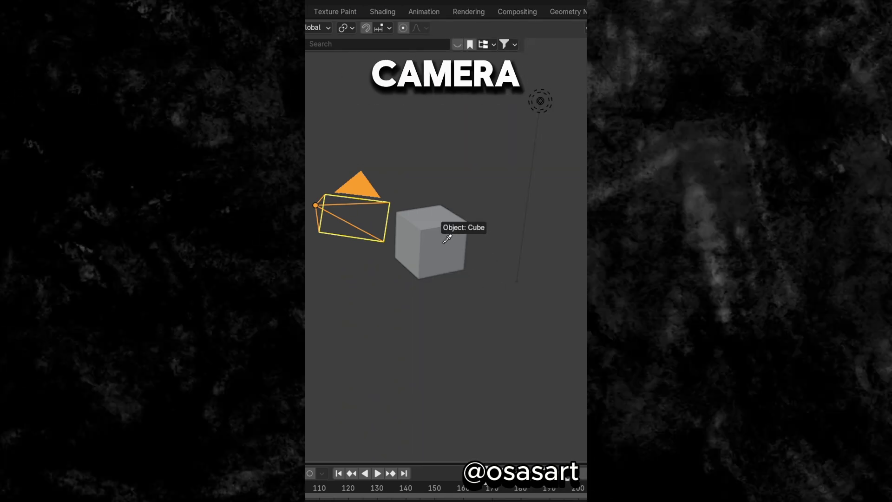
left_click(447, 239)
left_click(446, 252)
key("g")
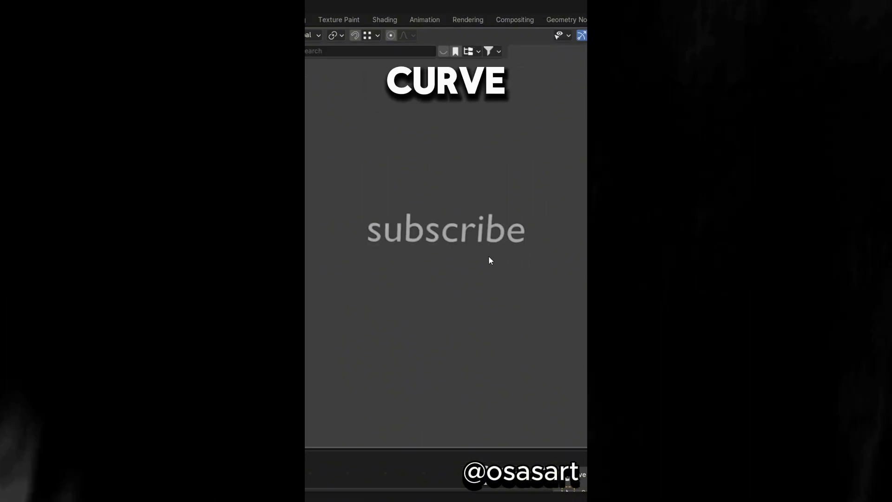
- Add a circle curve and set it as the Text on Curve target so 'subscribe' wraps around it
key("shift+a")
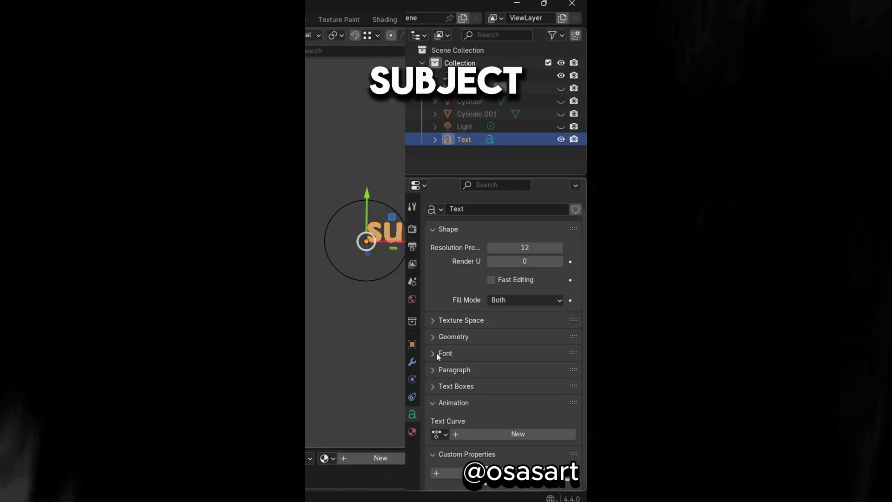
left_click(436, 353)
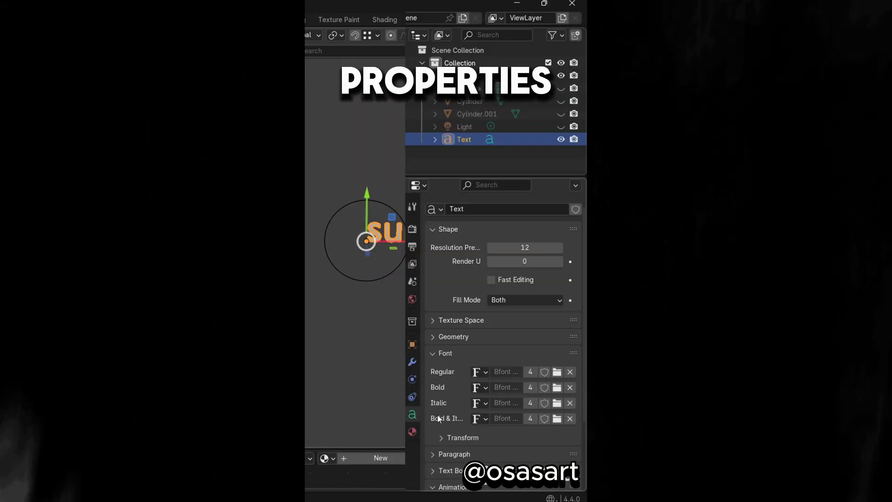
scroll(438, 411, "down", 2)
left_click(440, 392)
scroll(456, 413, "down", 3)
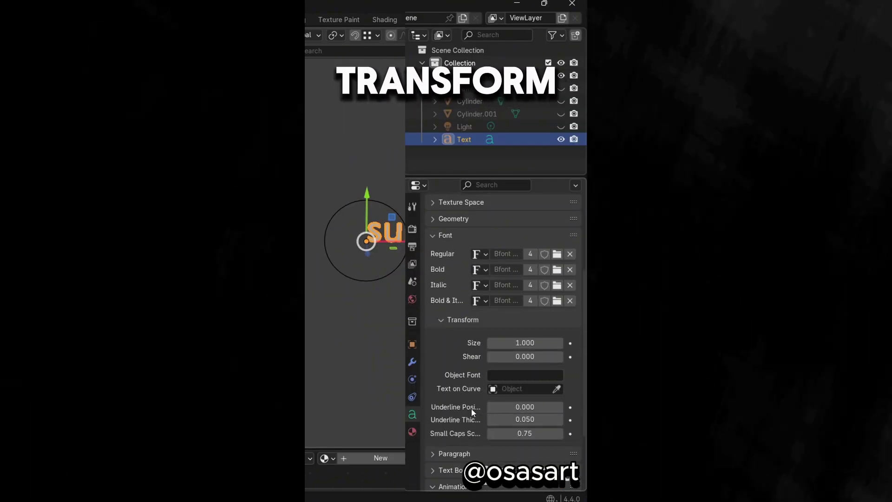
left_click(510, 389)
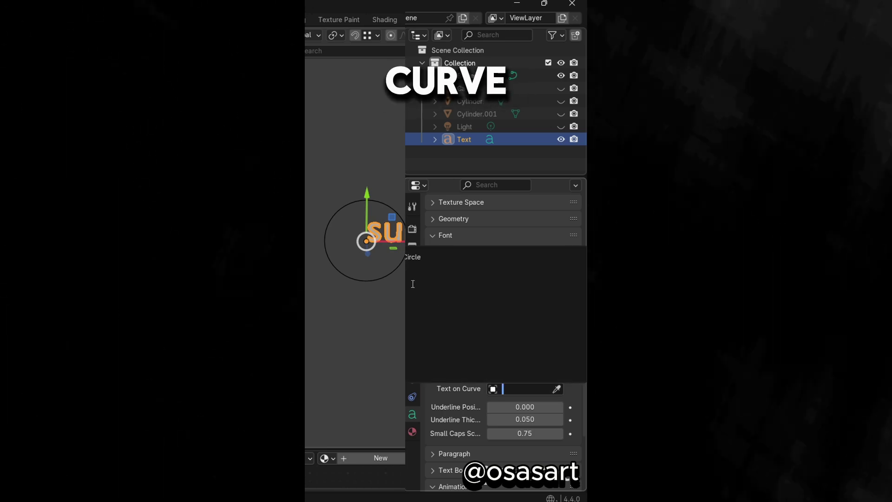
left_click(412, 257)
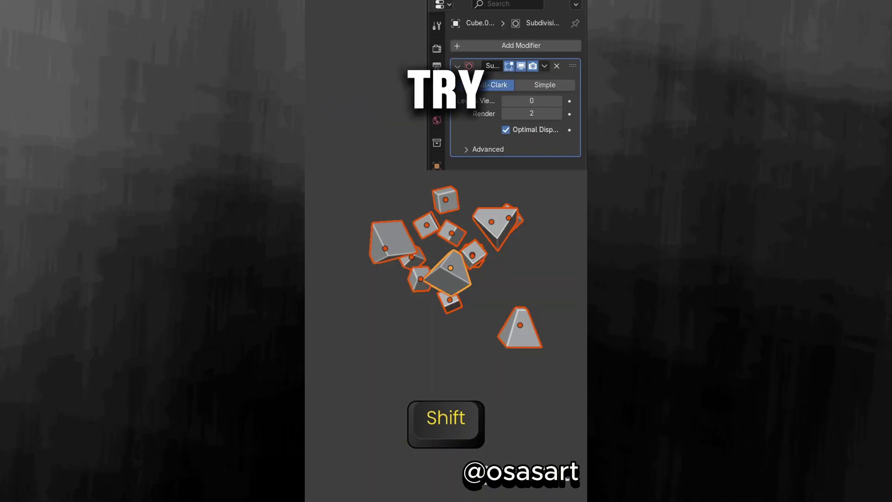
left_click(559, 104)
left_click(559, 105)
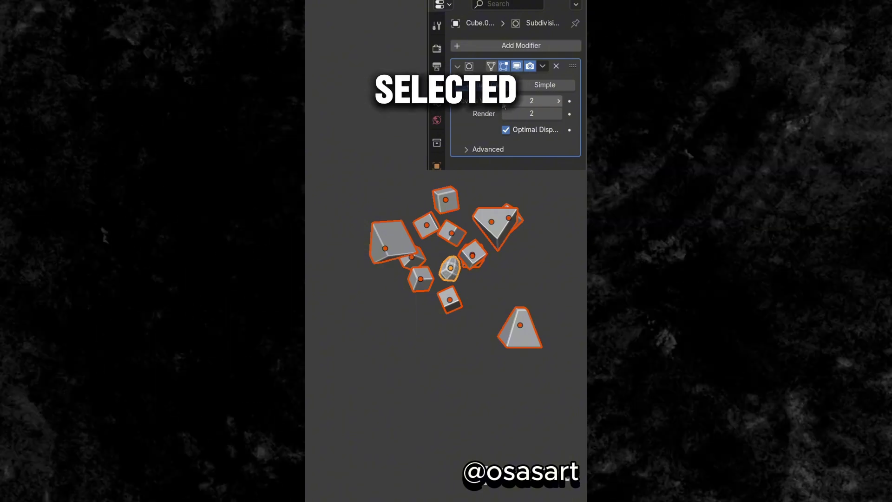
left_click(505, 102)
left_click(504, 101)
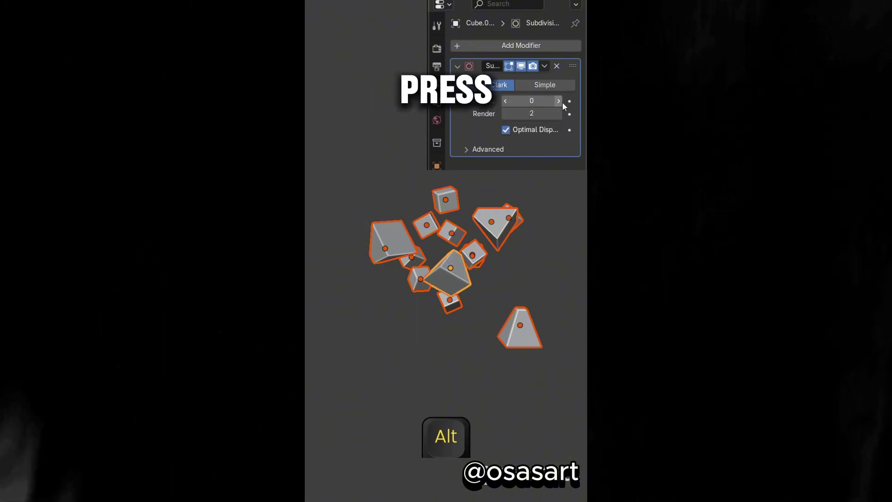
left_click(561, 103, "alt")
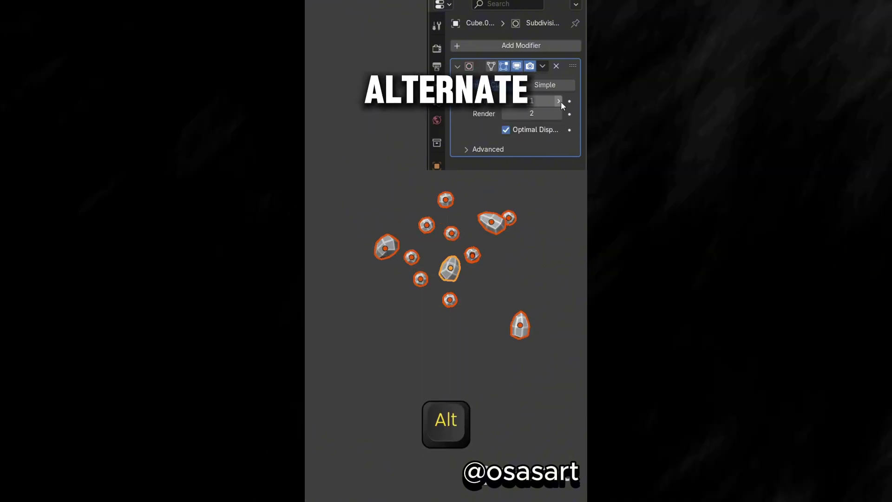
left_click(559, 101, "alt")
left_click(560, 101, "alt")
left_click(559, 101, "alt")
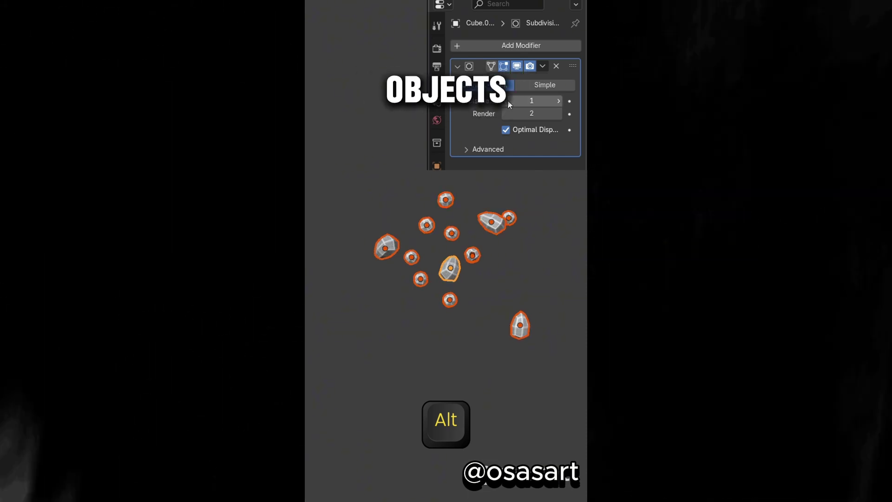
left_click(508, 101, "alt")
left_click(507, 102, "alt")
left_click(507, 101, "alt")
left_click(508, 102, "alt")
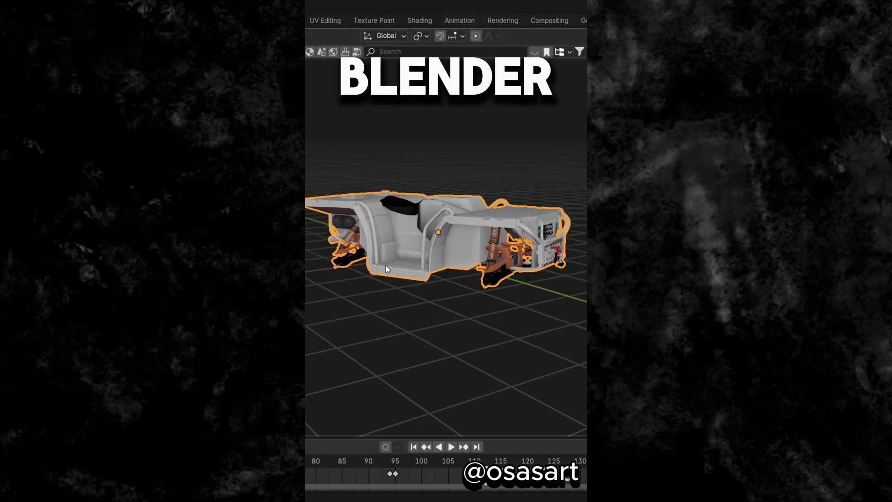
- Isolate the vehicle in local view and edit its mesh, then toggle local view again
key("KP_Divide")
key("Tab")
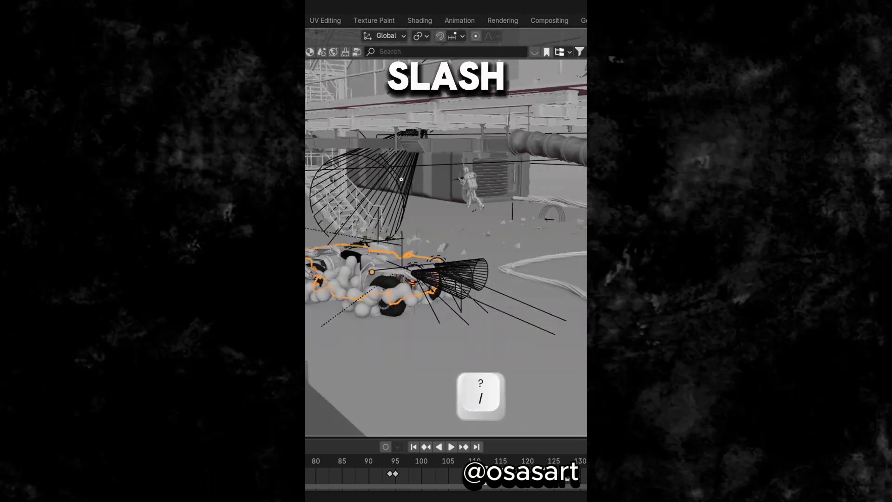
key("KP_Divide")
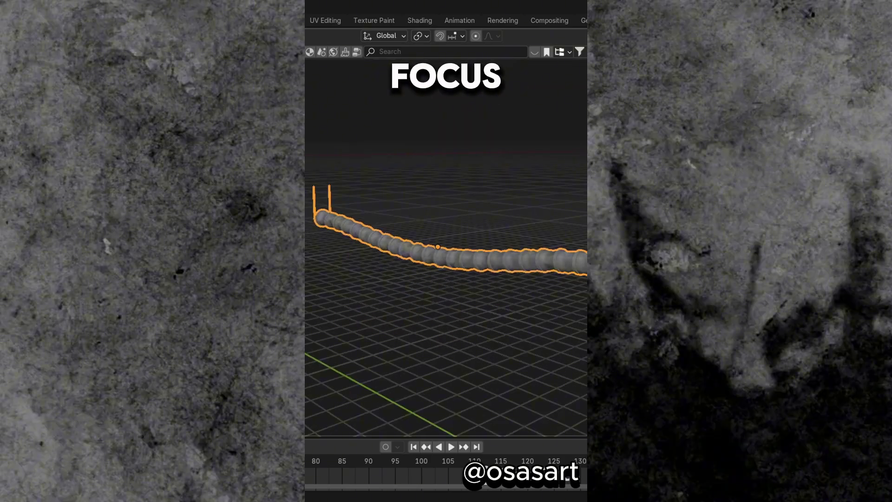
key("Tab")
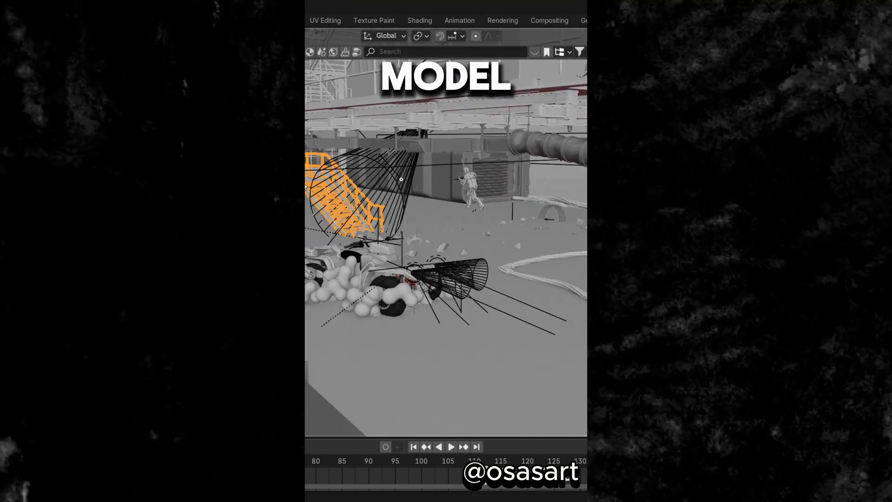